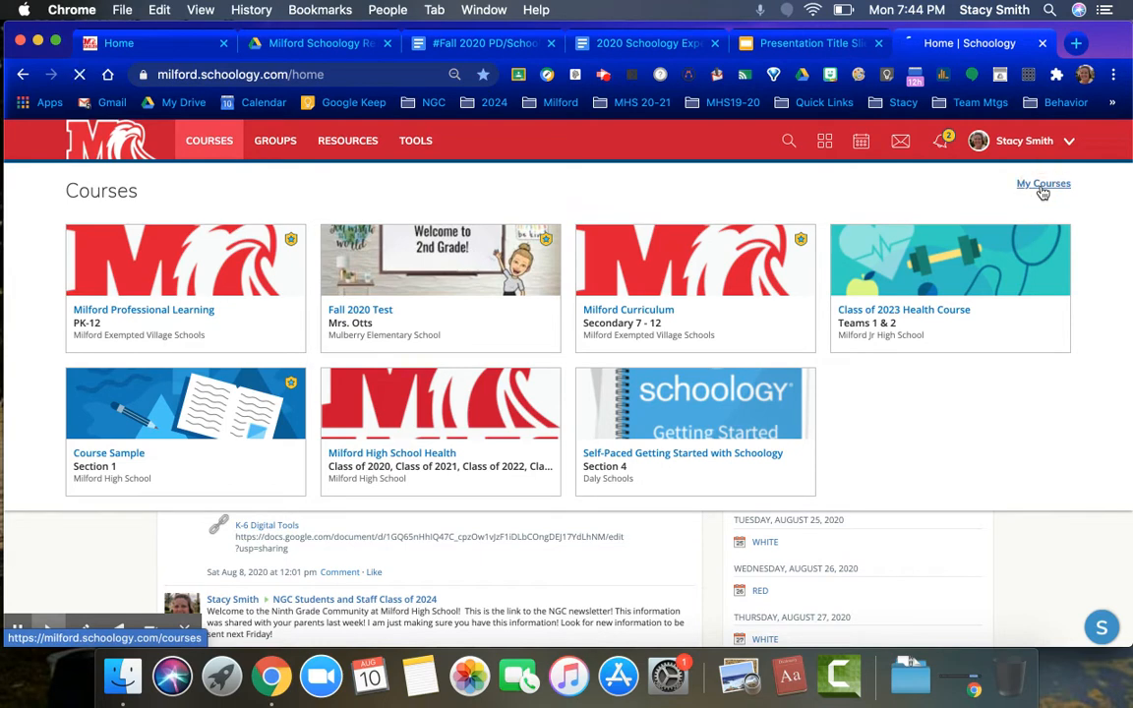
# Open the course creation form from My Courses and set the school to Milford High School
pyautogui.click(1042, 185)
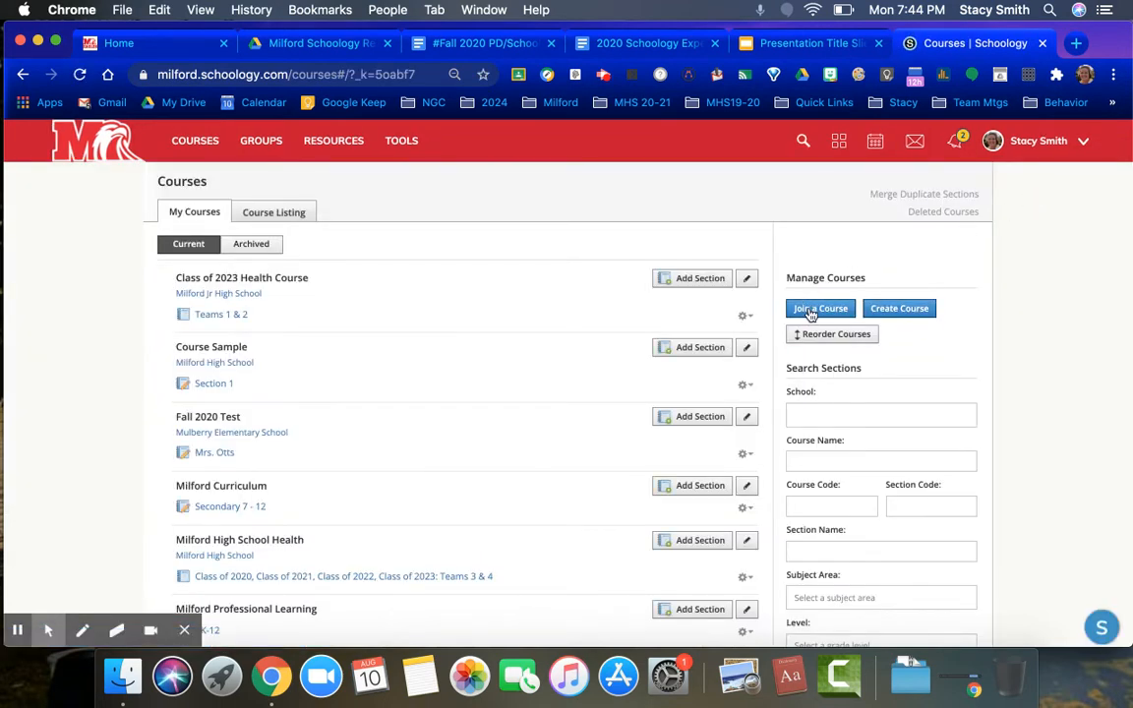
pyautogui.click(903, 313)
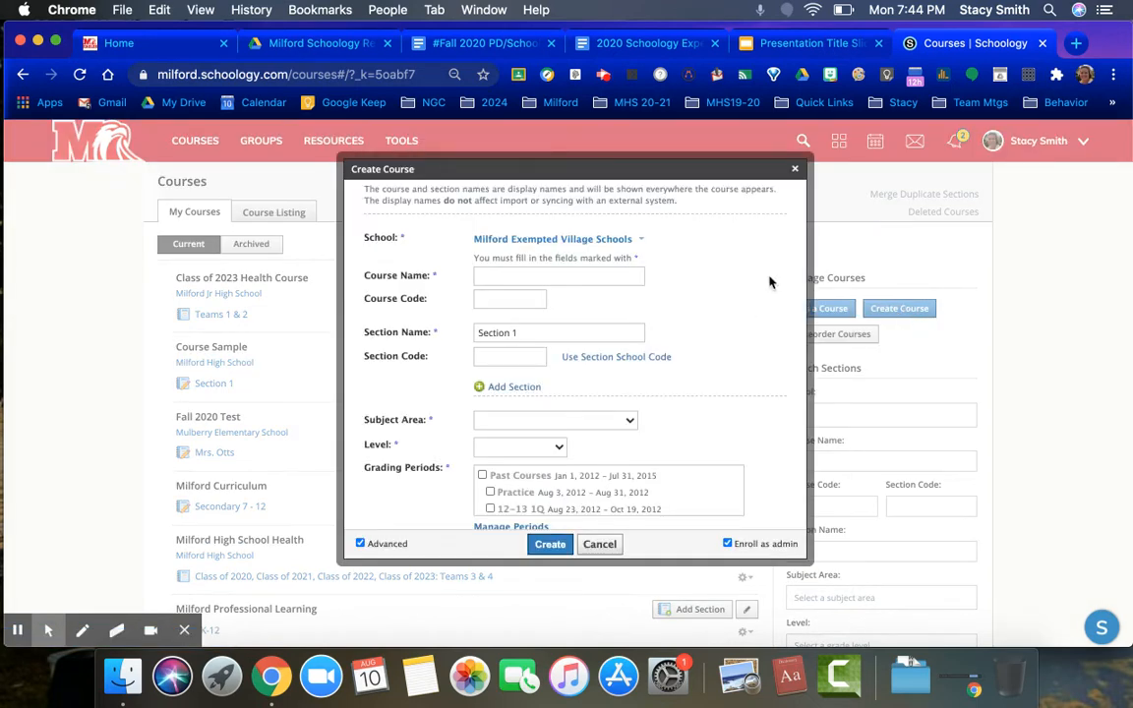
pyautogui.click(555, 240)
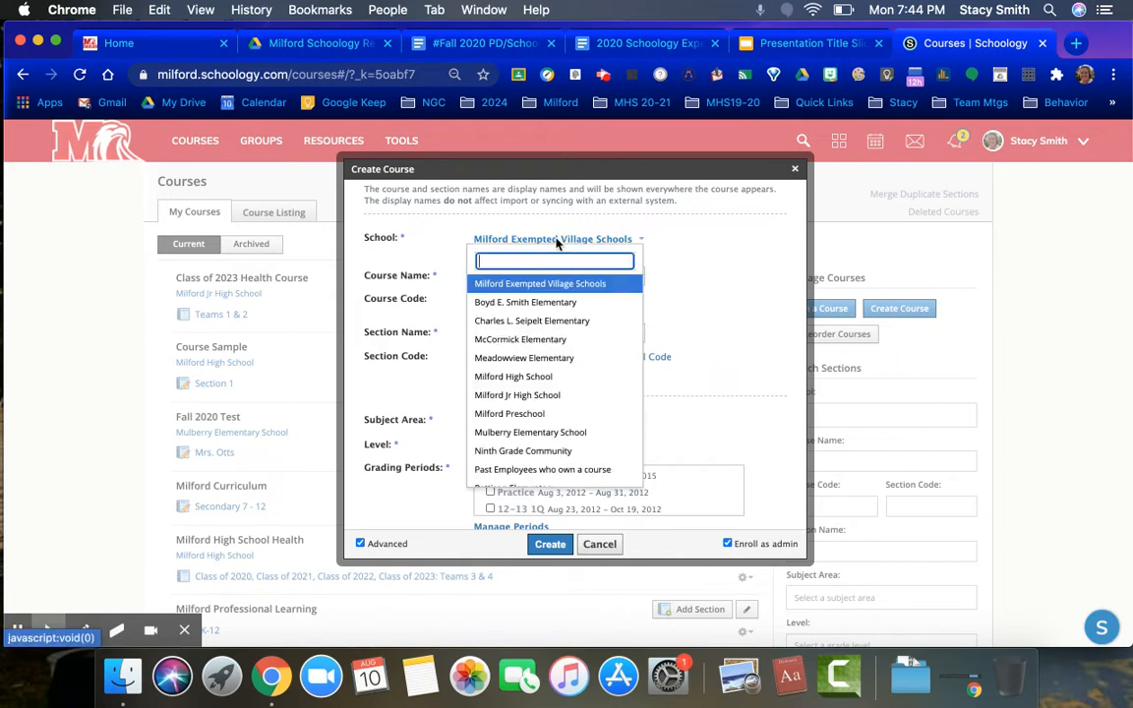
pyautogui.click(534, 377)
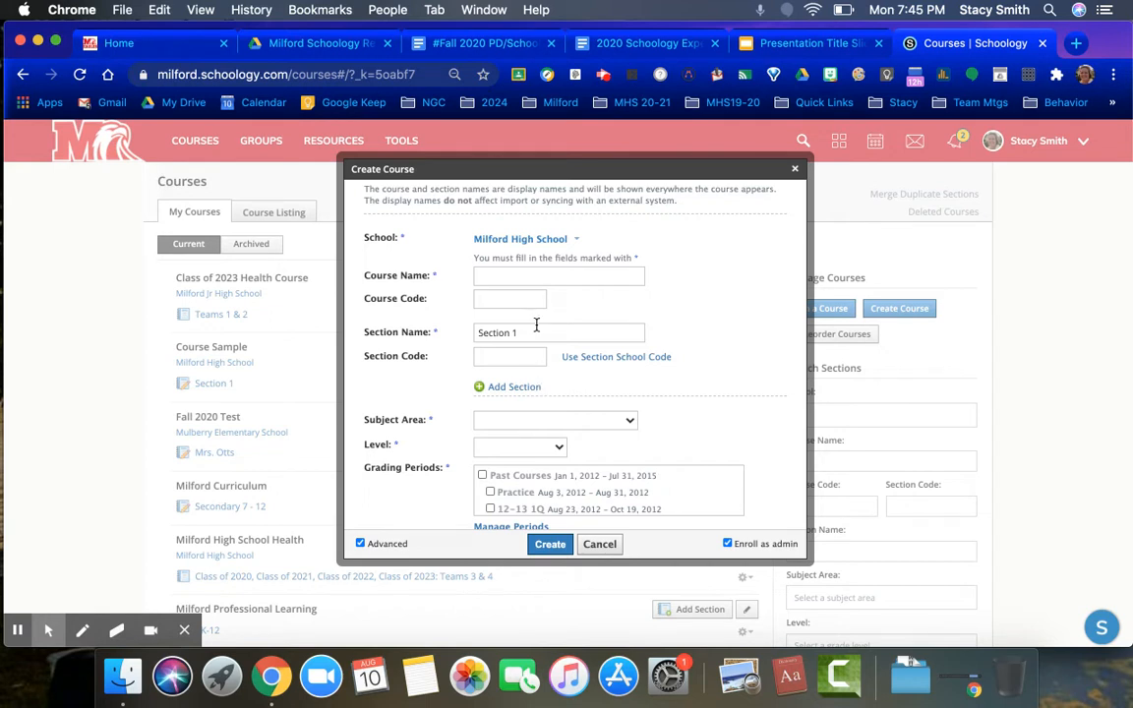
# Enter the course name as the teacher's surname followed by ELA 9
pyautogui.click(521, 278)
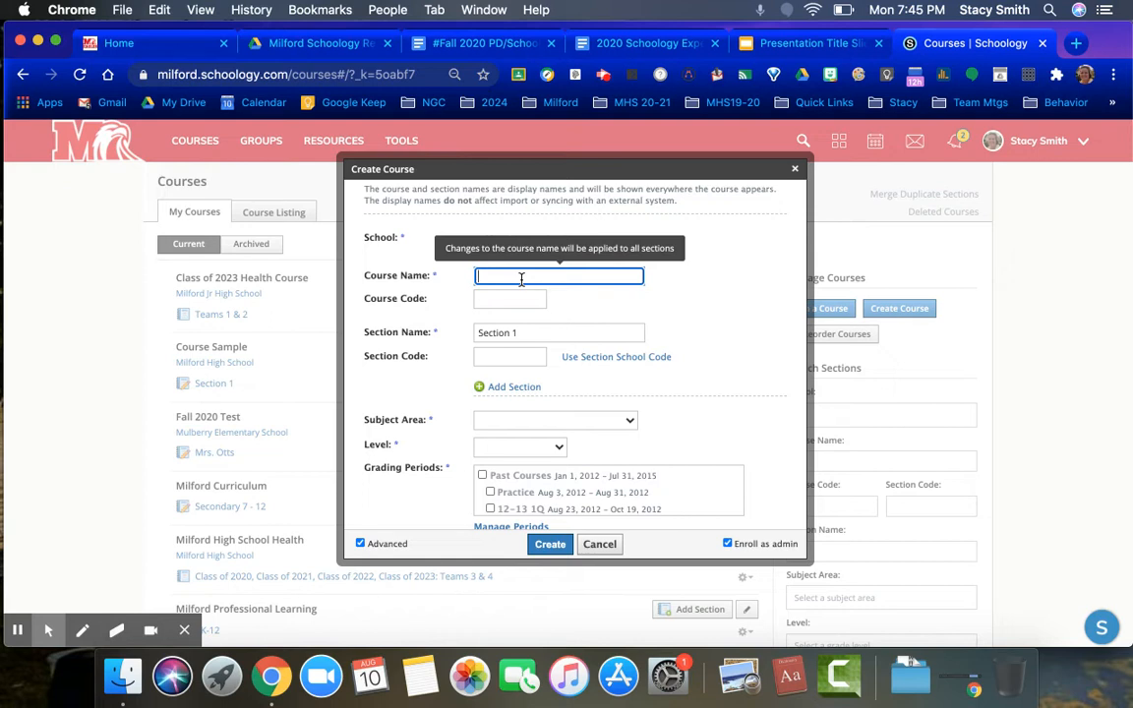
pyautogui.write('Smith ELA 9')
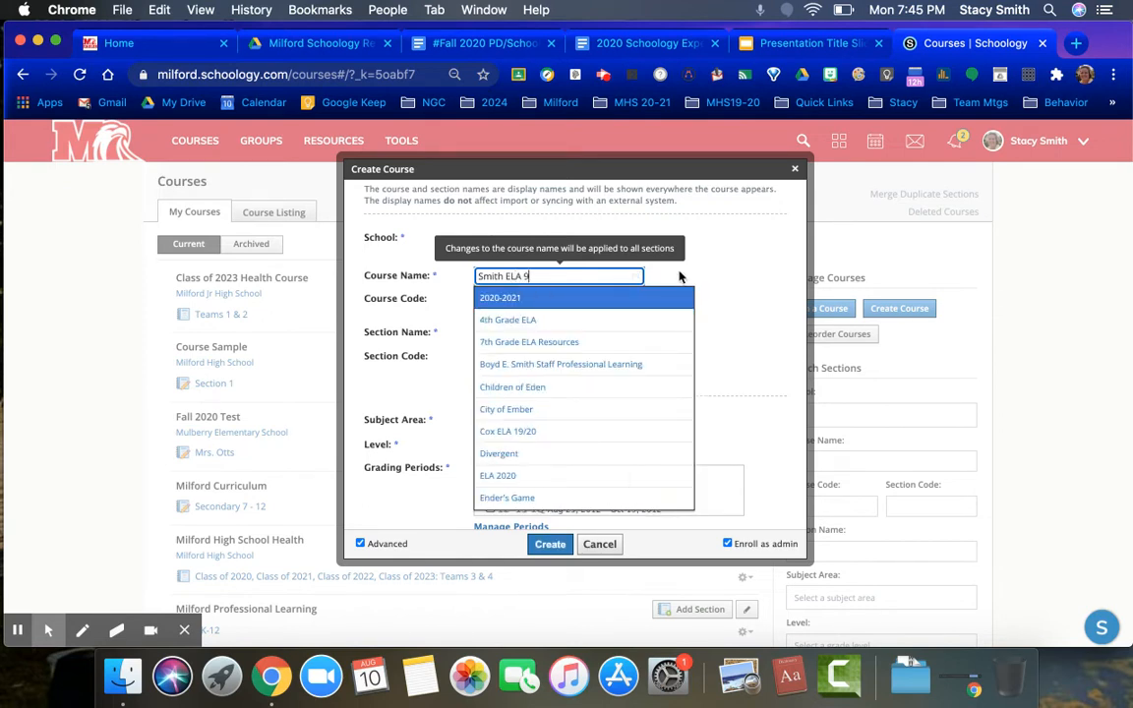
pyautogui.press('Escape')
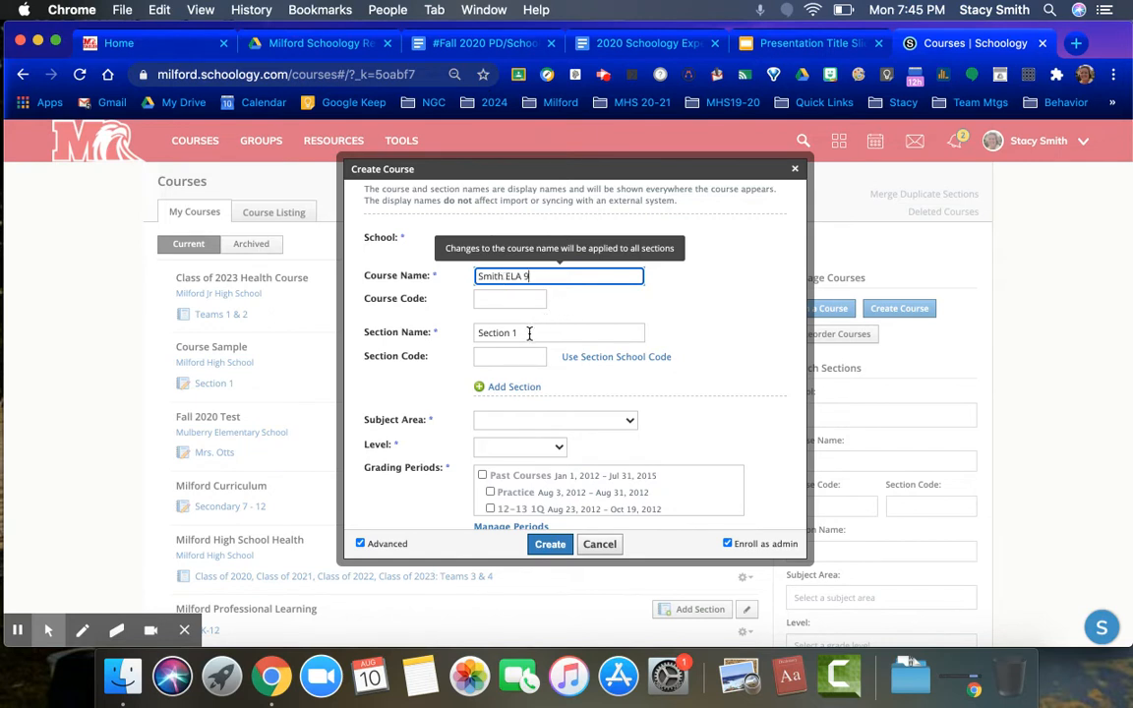
# Rename the first section to Bell 1
pyautogui.click(445, 336)
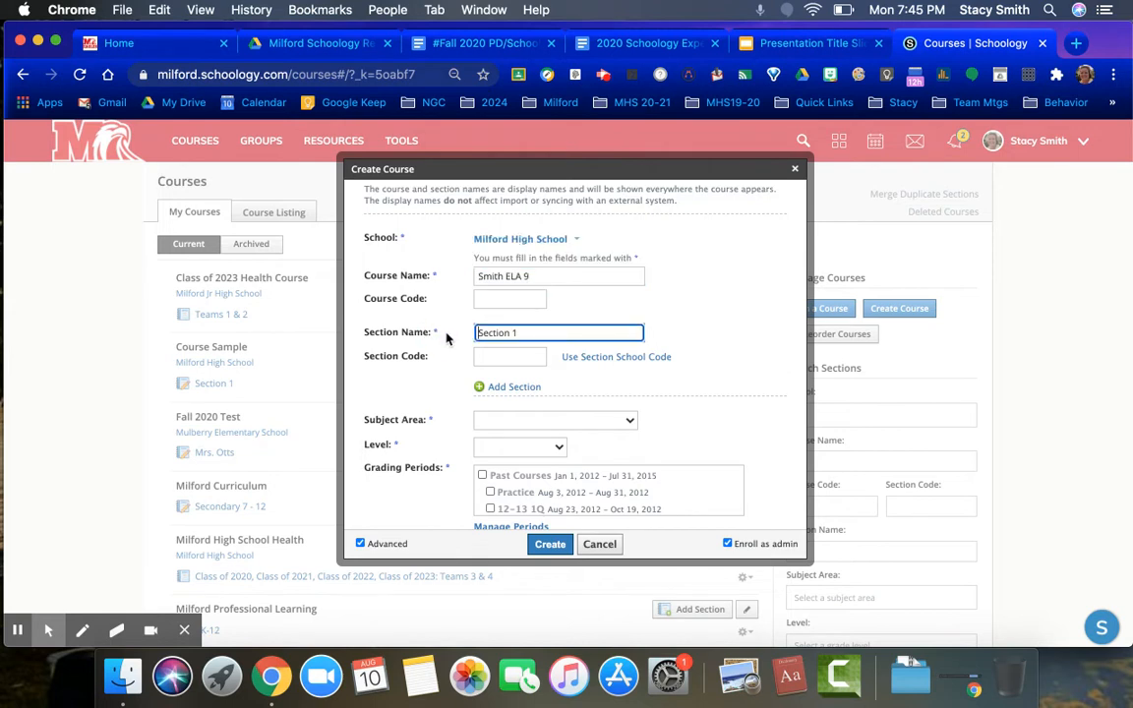
pyautogui.click(526, 332)
pyautogui.moveTo(526, 332); pyautogui.dragTo(474, 332)
pyautogui.write('Bell')
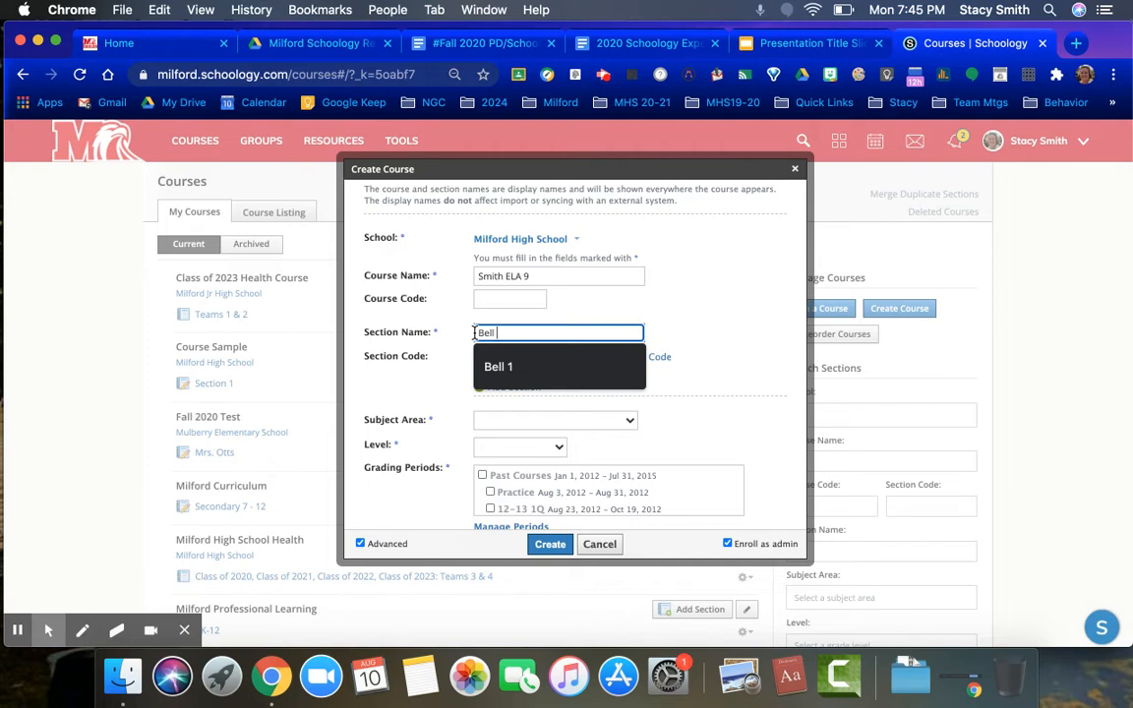
pyautogui.write(' 1')
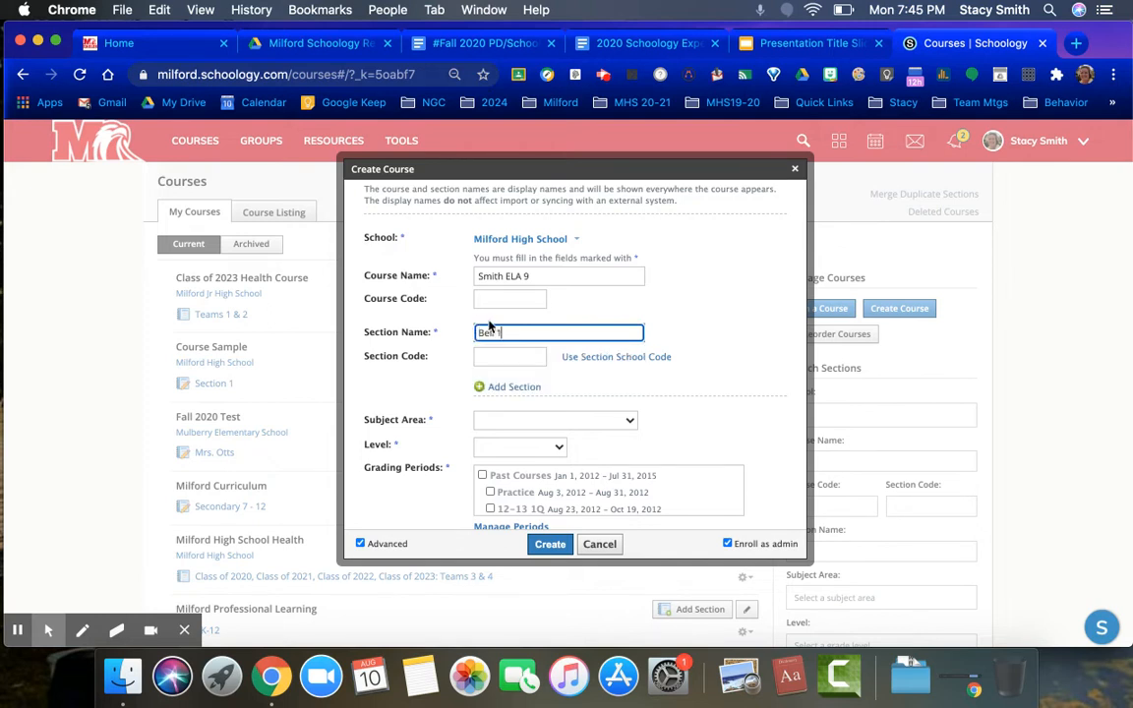
# Add a second linked section and name it Bell 2
pyautogui.click(496, 389)
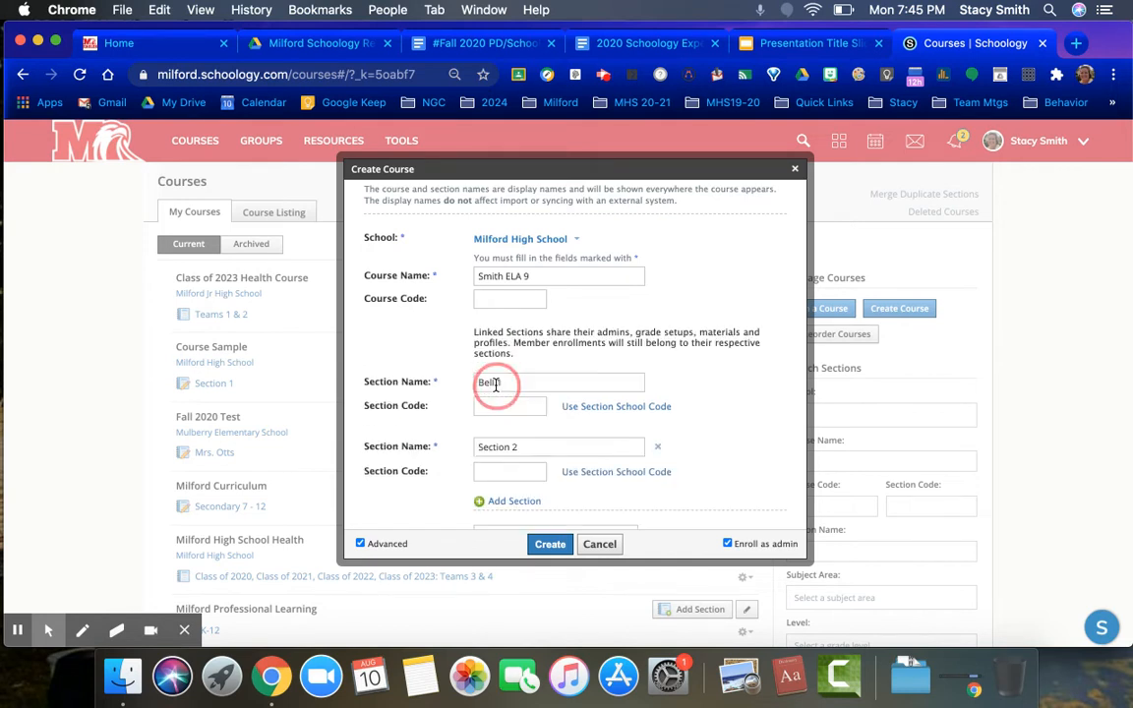
pyautogui.tripleClick(489, 447)
pyautogui.write('Bell 2')
pyautogui.scroll(-2, 656, 432)
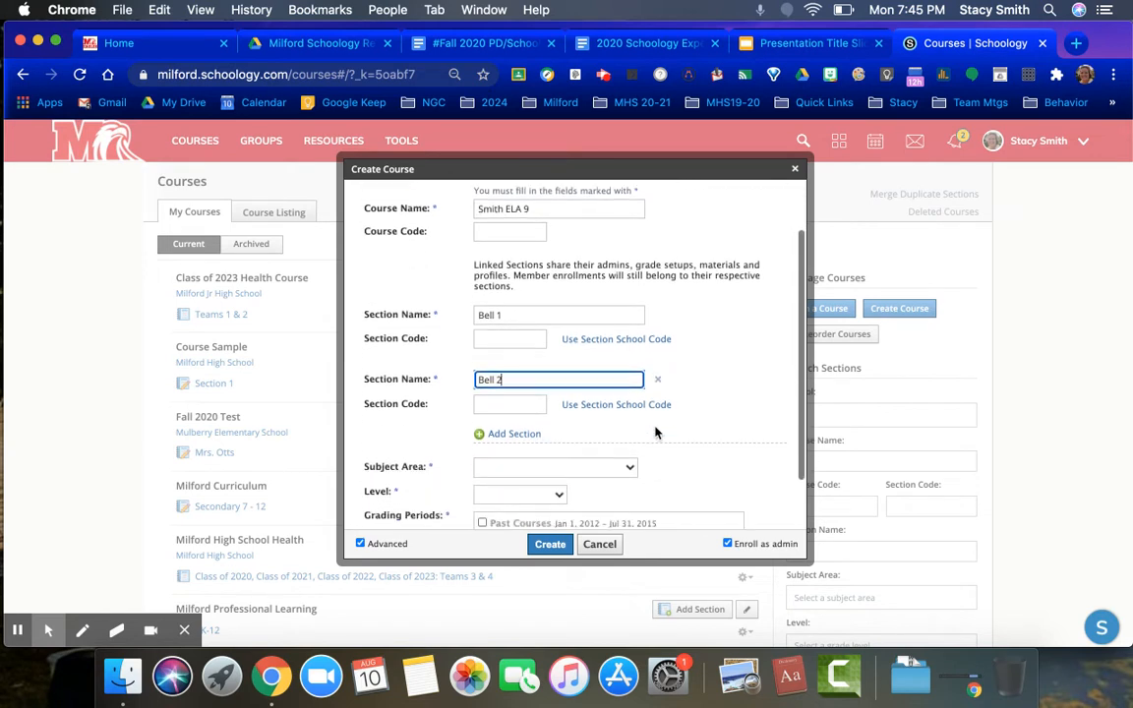
# Add a third linked section and name it Bell 3
pyautogui.click(511, 433)
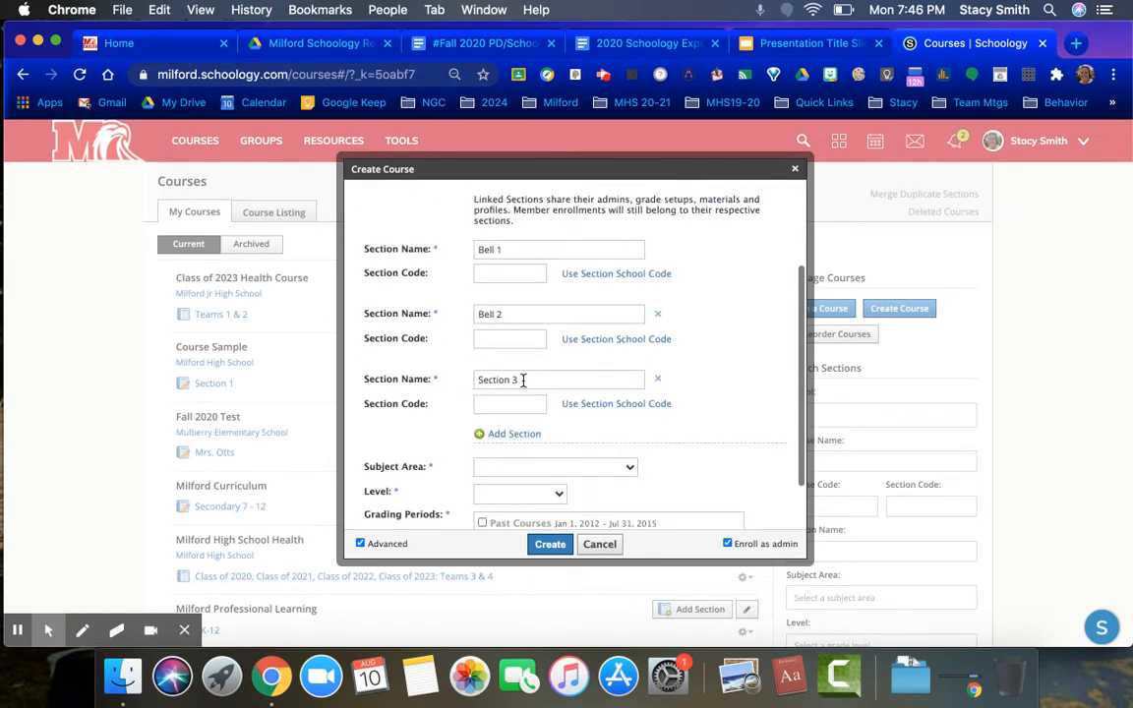
pyautogui.tripleClick(475, 379)
pyautogui.write('Bell ')
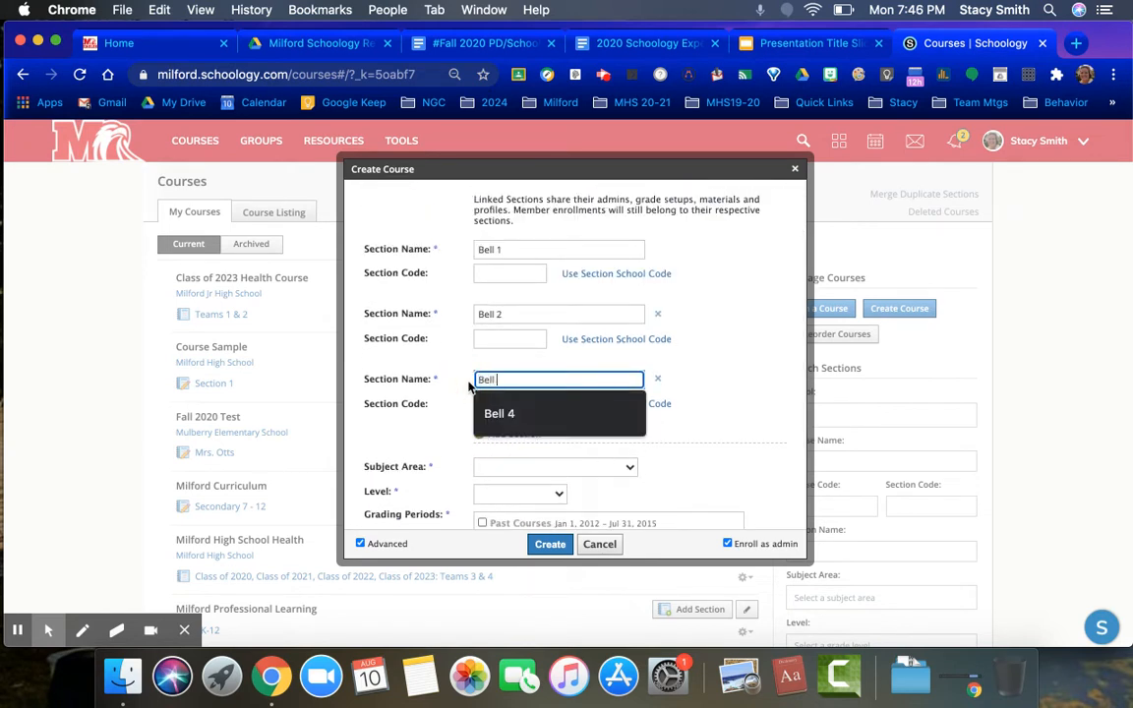
pyautogui.write('3')
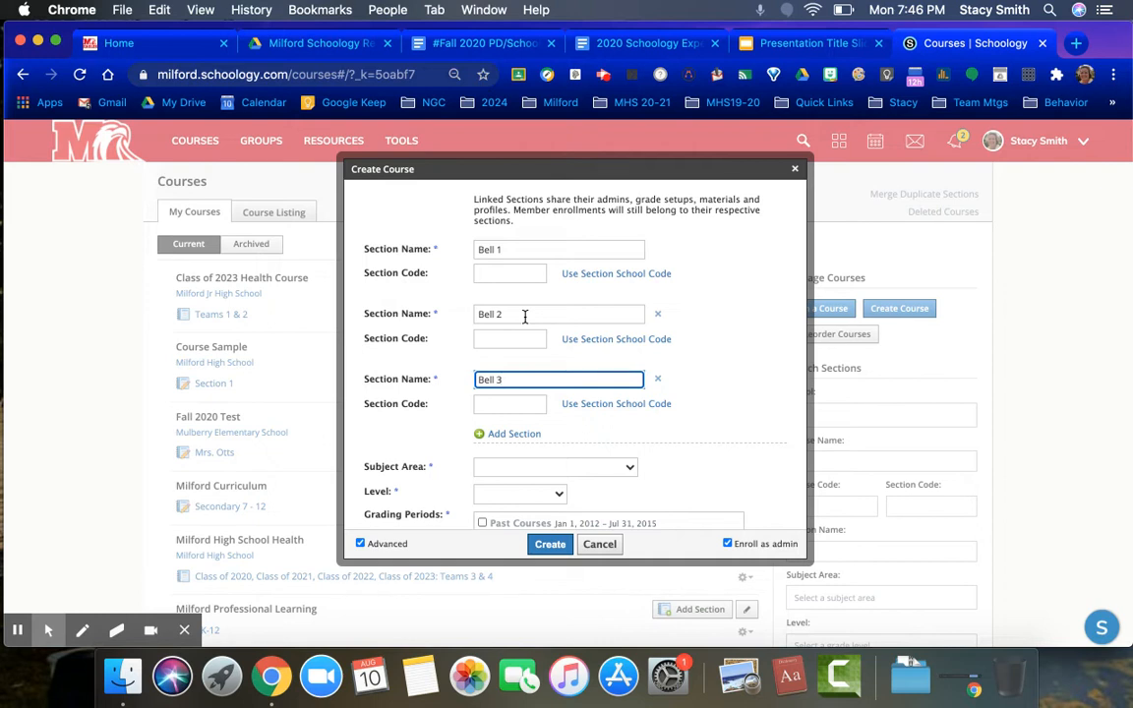
# Set the course subject area to Language Arts and the level to 9
pyautogui.scroll(5, 524, 315)
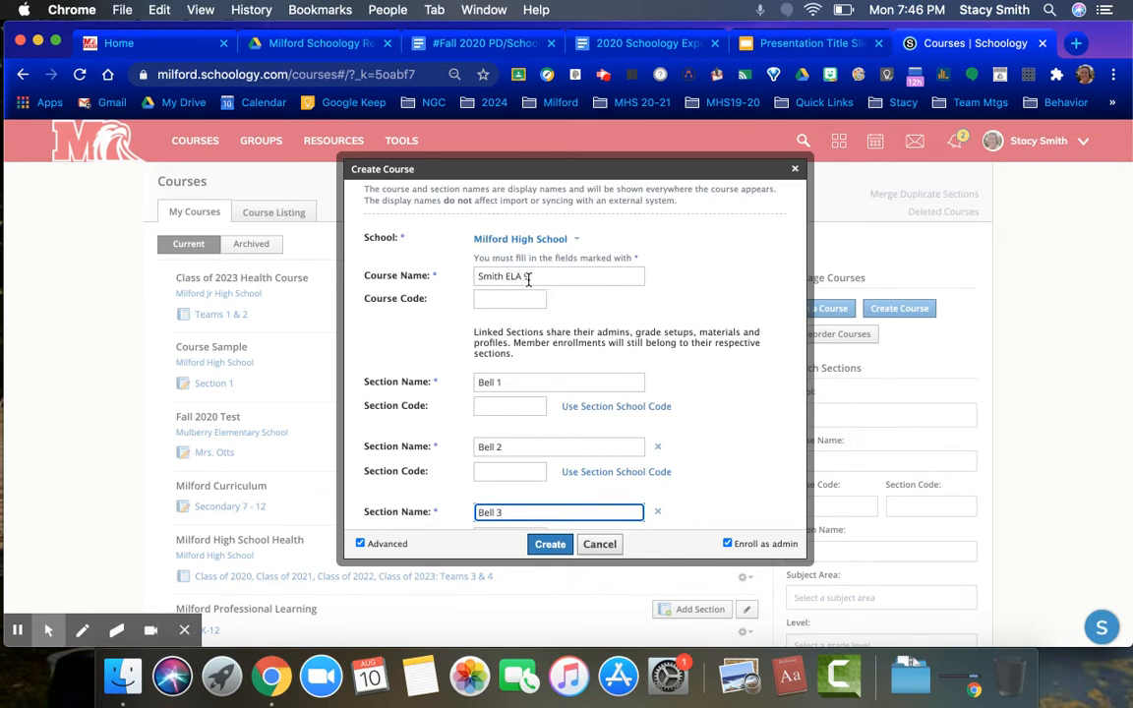
pyautogui.scroll(-2, 522, 379)
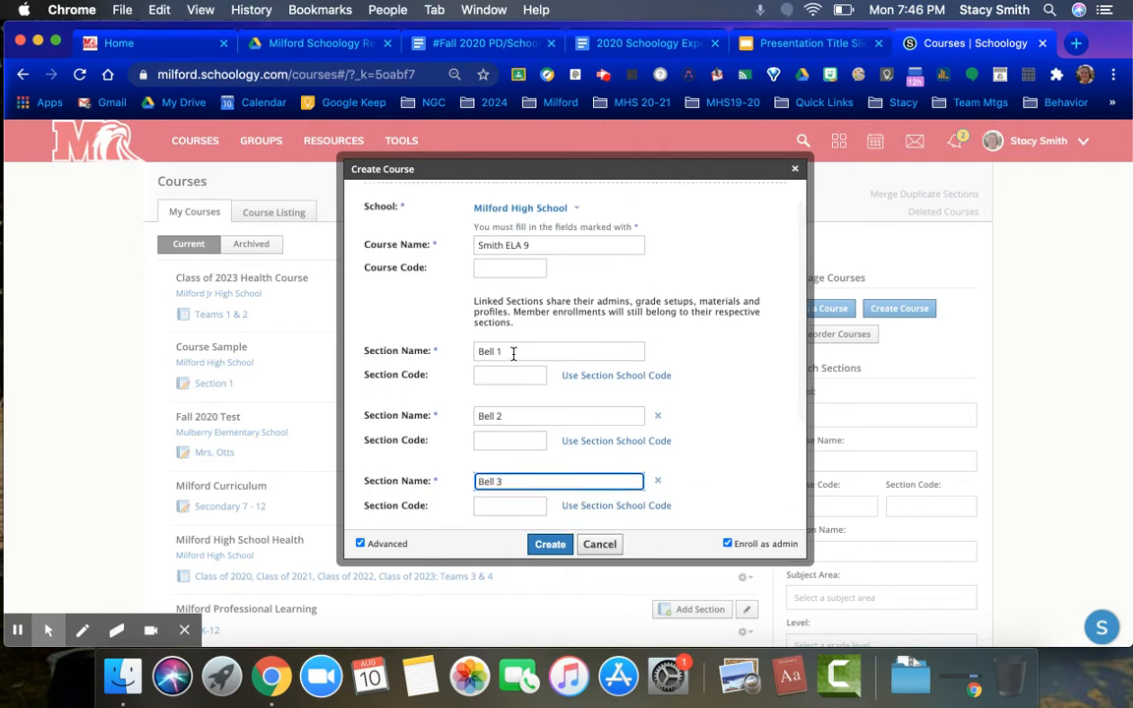
pyautogui.scroll(-4, 516, 422)
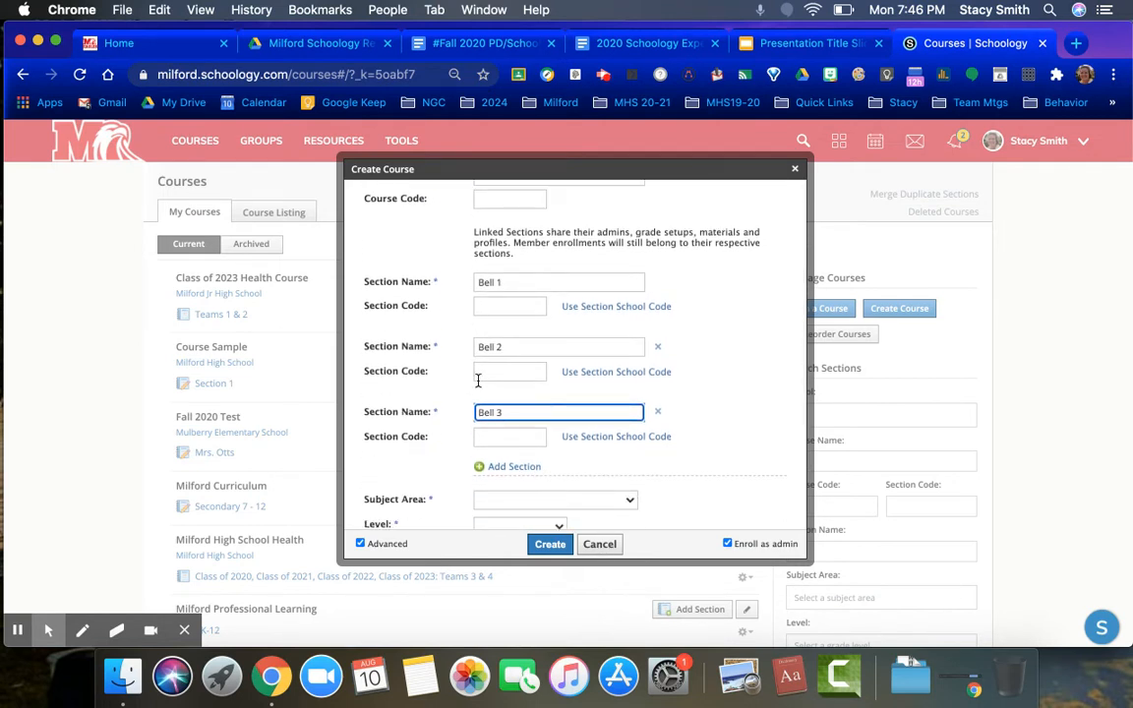
pyautogui.scroll(-5, 476, 380)
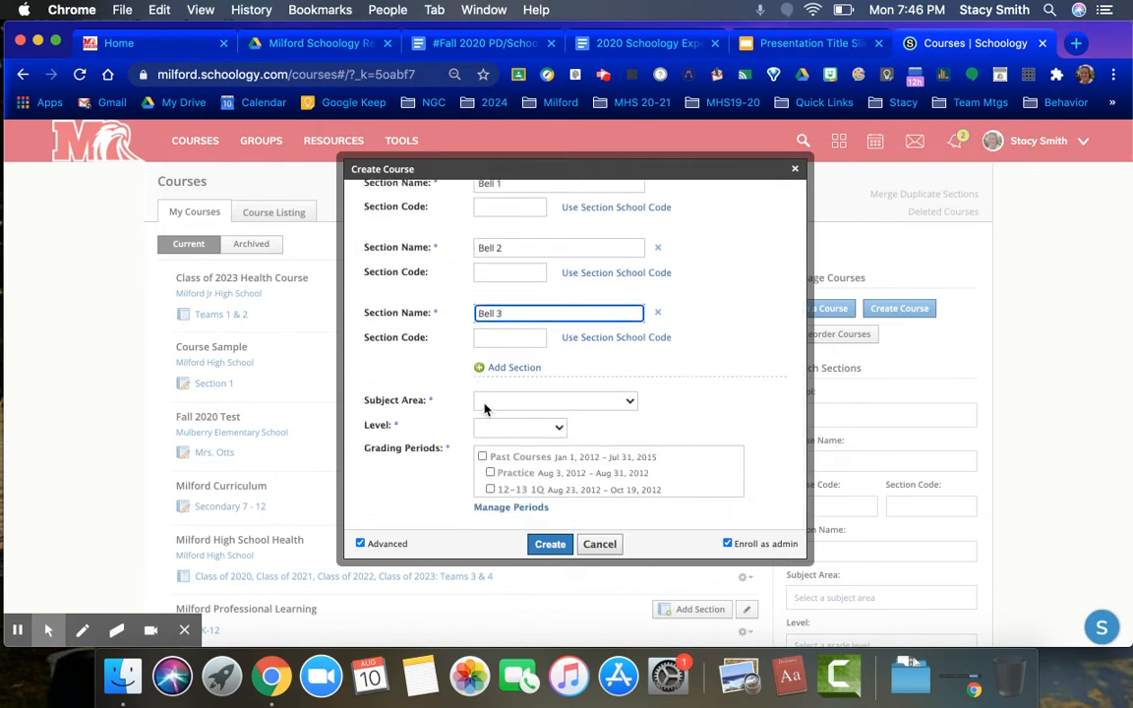
pyautogui.click(485, 403)
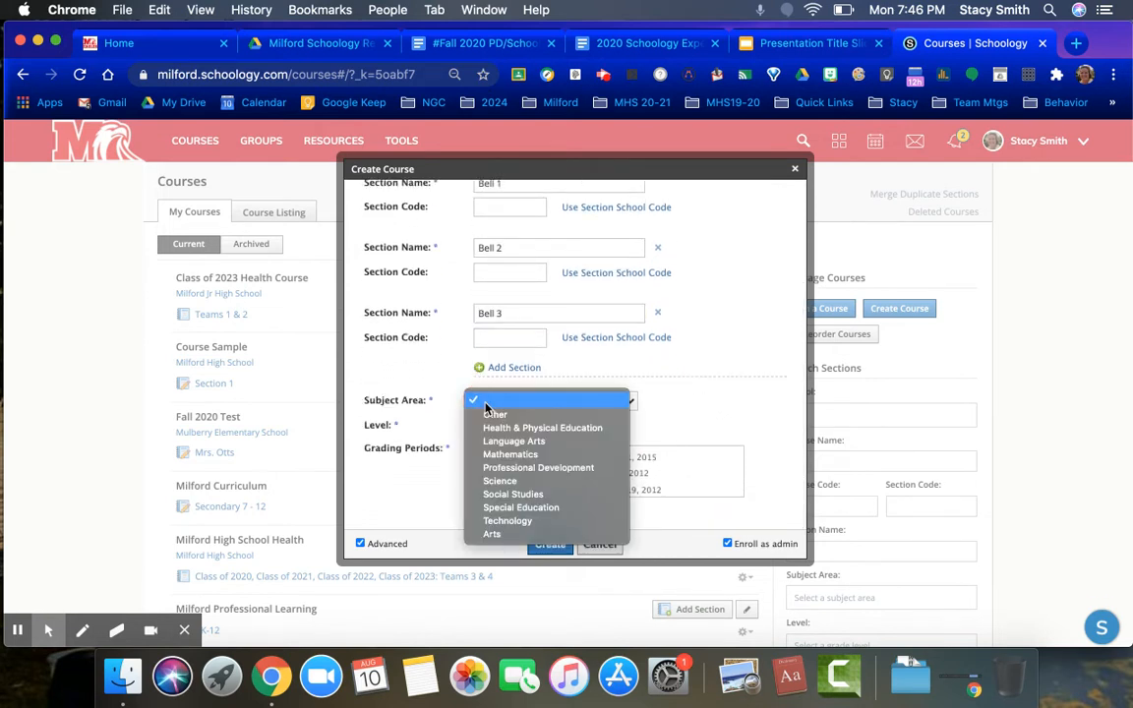
pyautogui.click(508, 442)
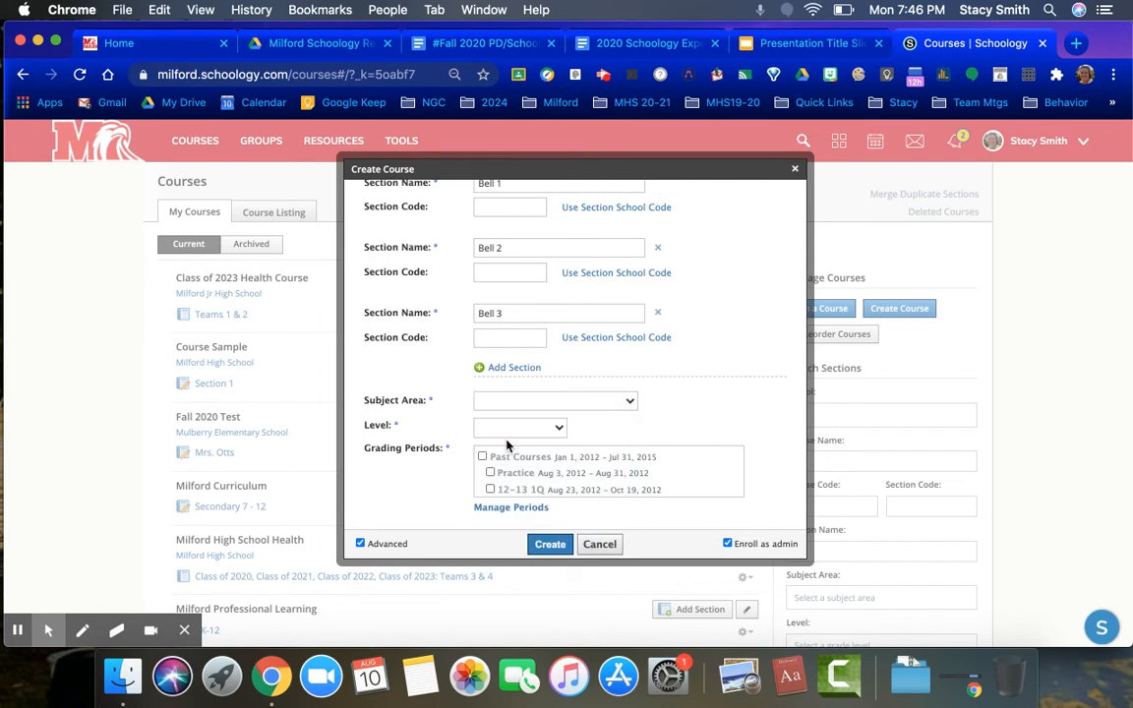
pyautogui.click(508, 432)
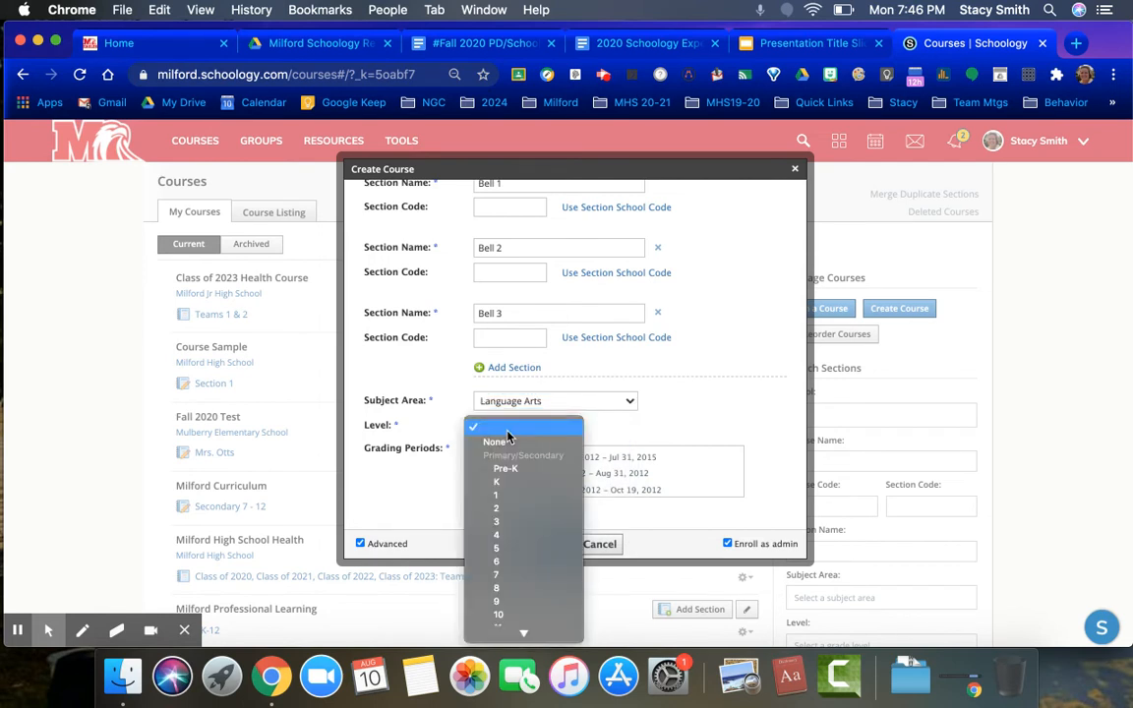
pyautogui.click(512, 608)
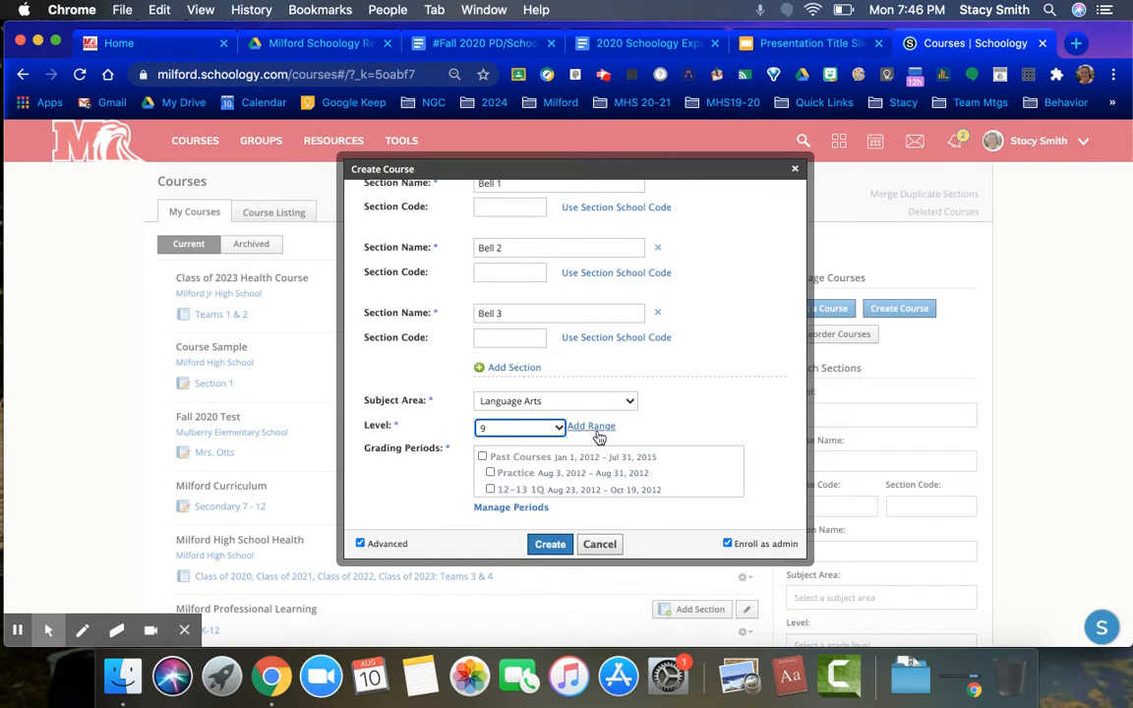
# Select the 2020-2021 grading period for the course
pyautogui.scroll(-2, 597, 444)
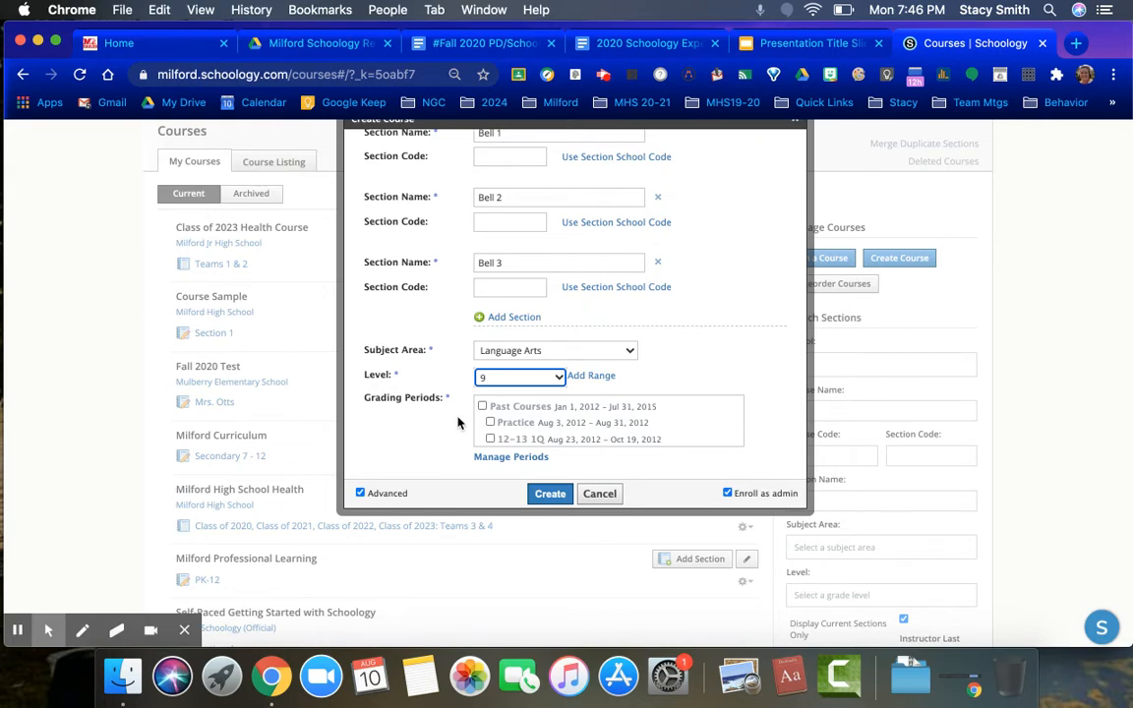
pyautogui.scroll(-10, 549, 413)
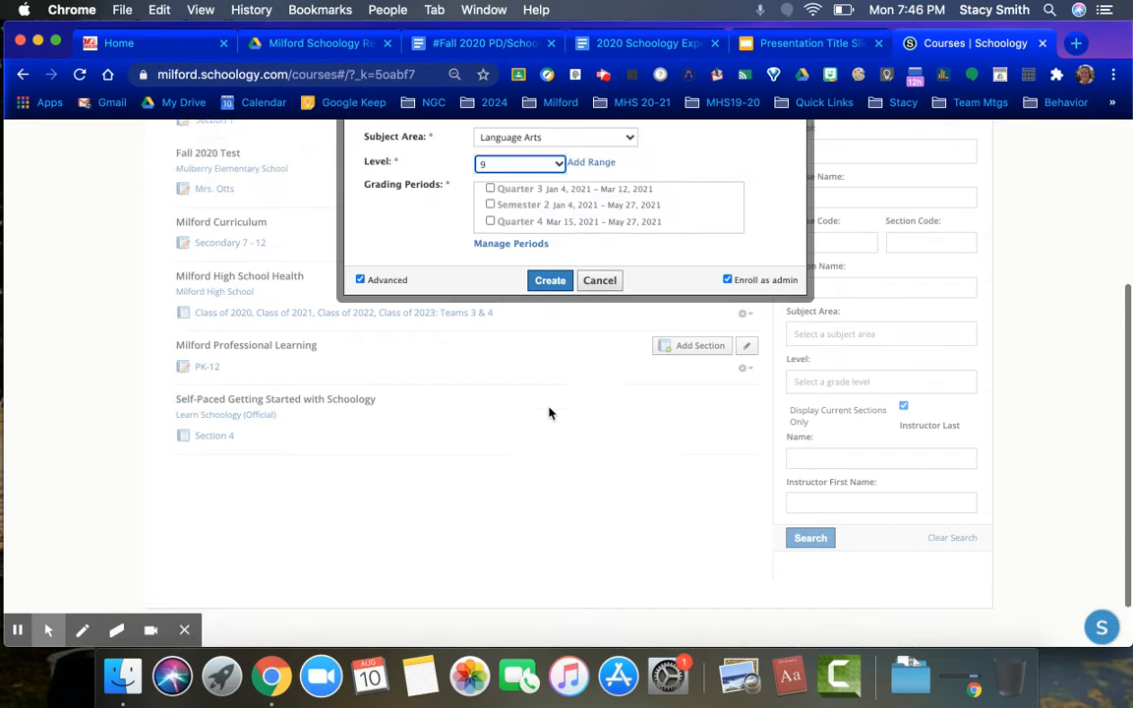
pyautogui.scroll(4, 549, 413)
pyautogui.scroll(2, 547, 439)
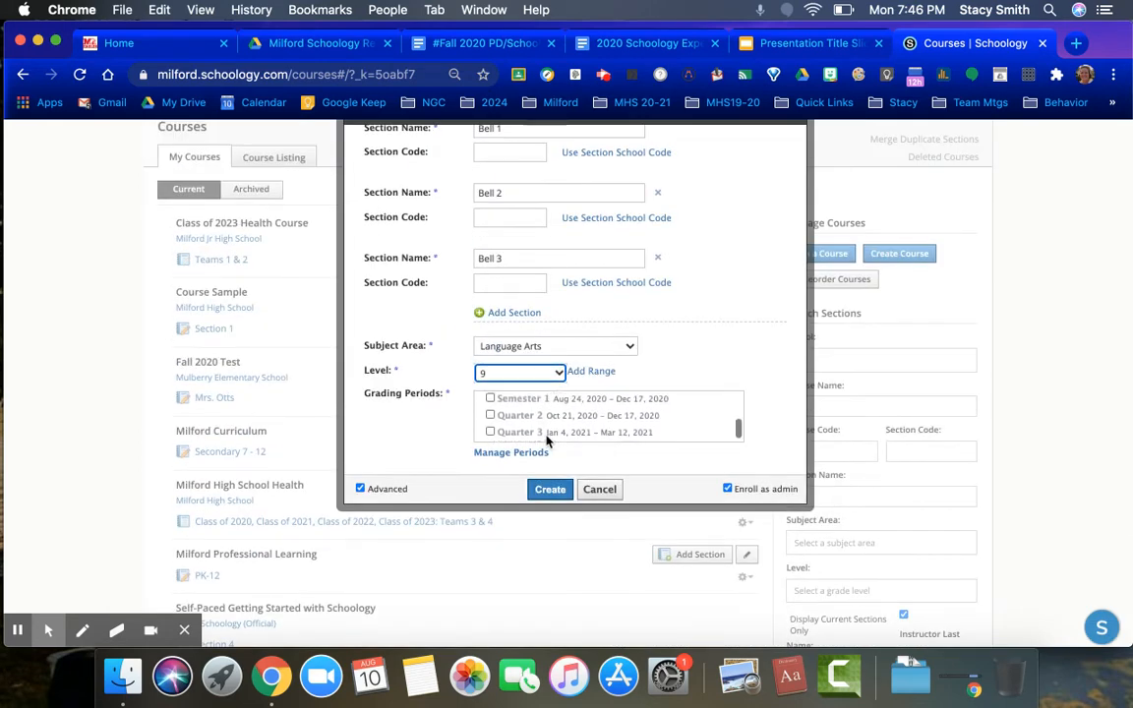
pyautogui.scroll(2, 546, 439)
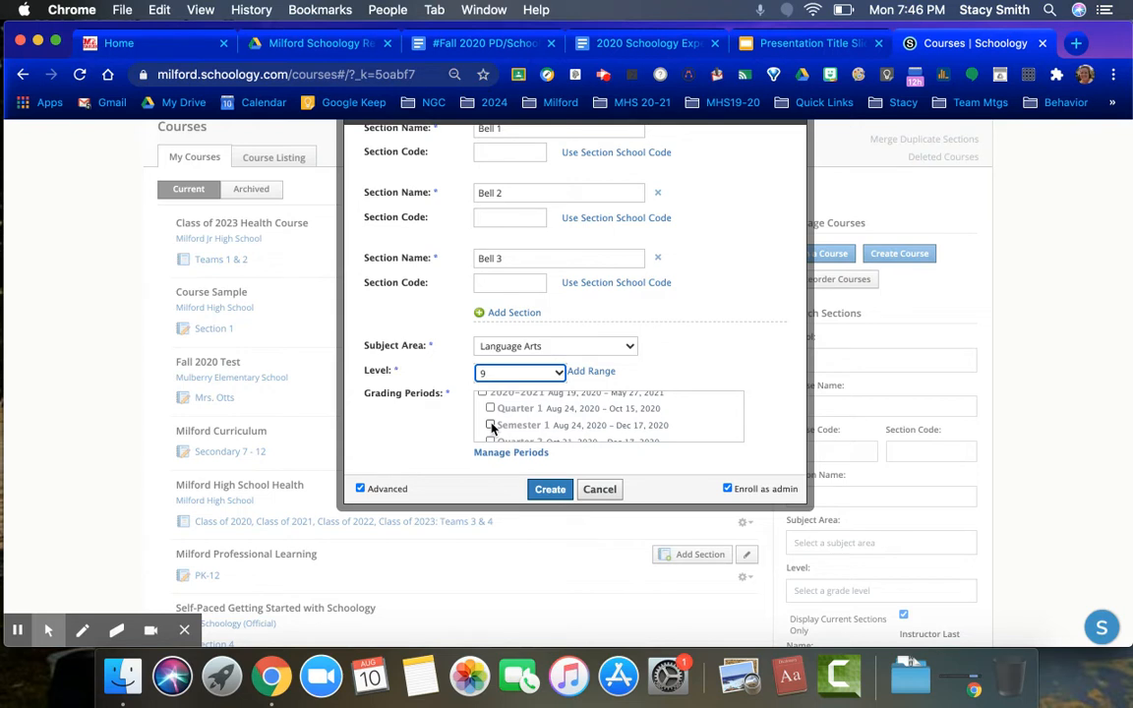
pyautogui.scroll(2, 491, 427)
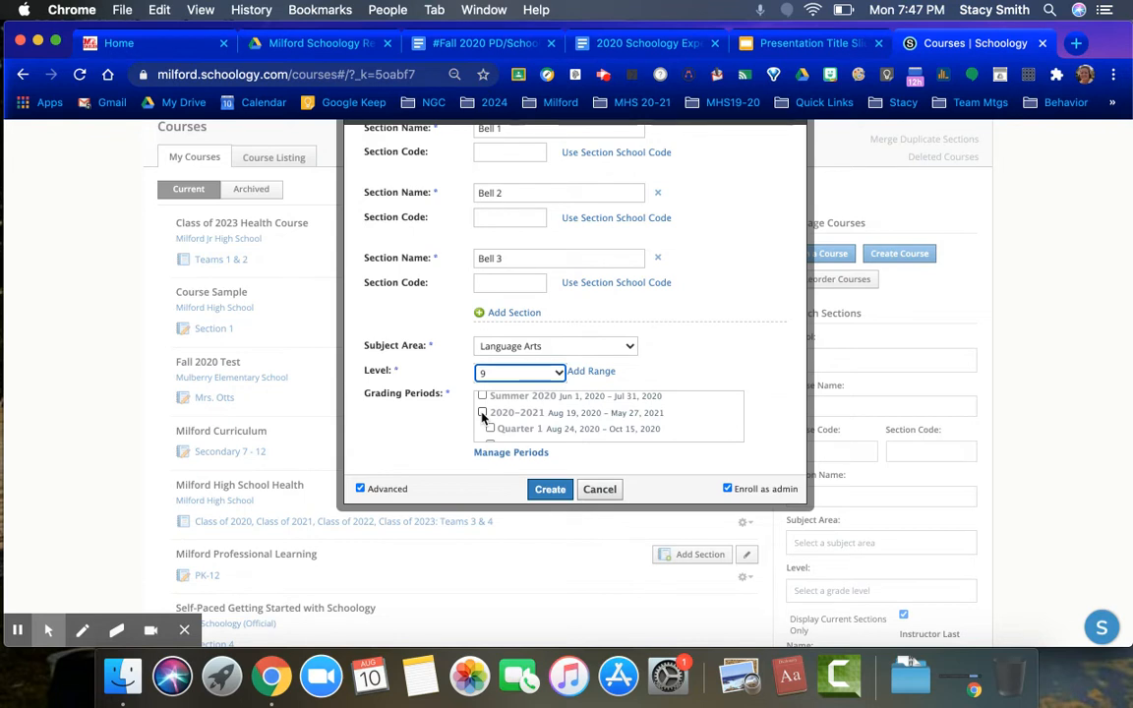
pyautogui.click(481, 413)
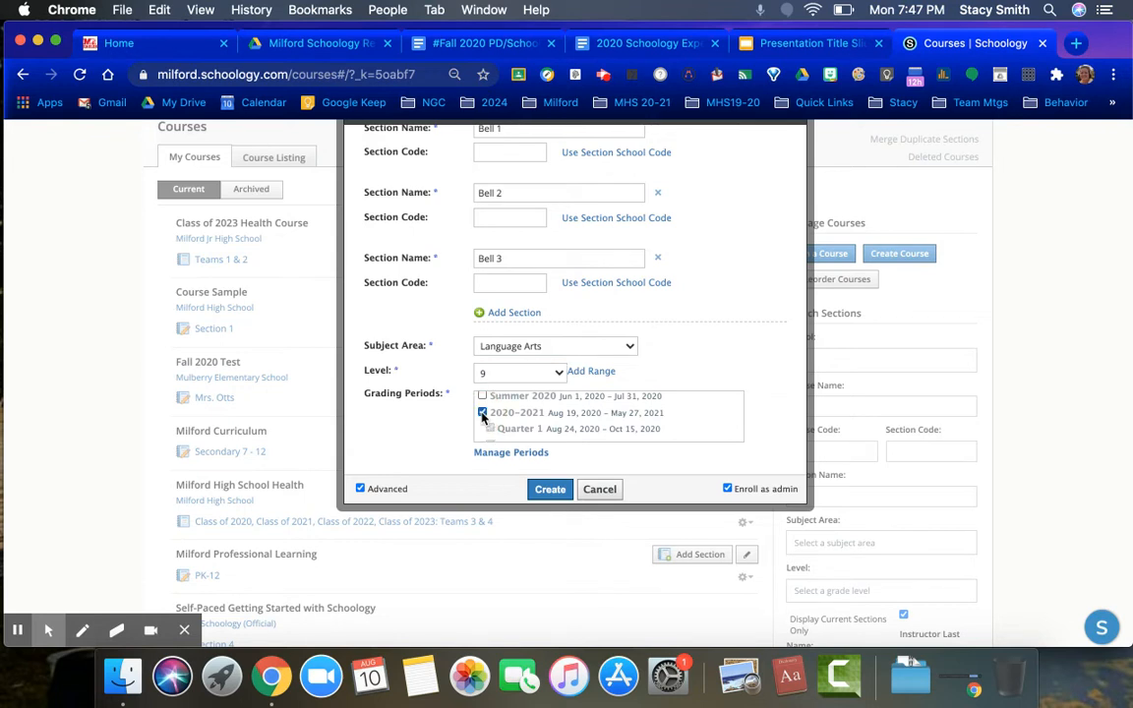
# Review the course details and create the course
pyautogui.scroll(-5, 521, 431)
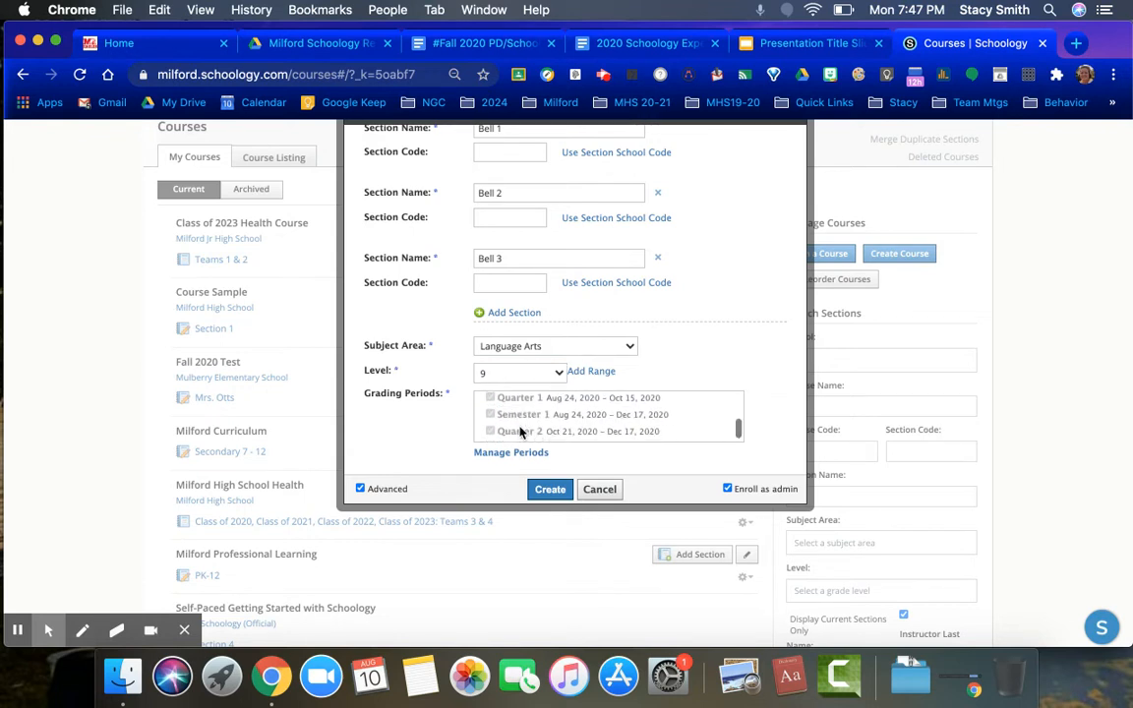
pyautogui.scroll(5, 521, 433)
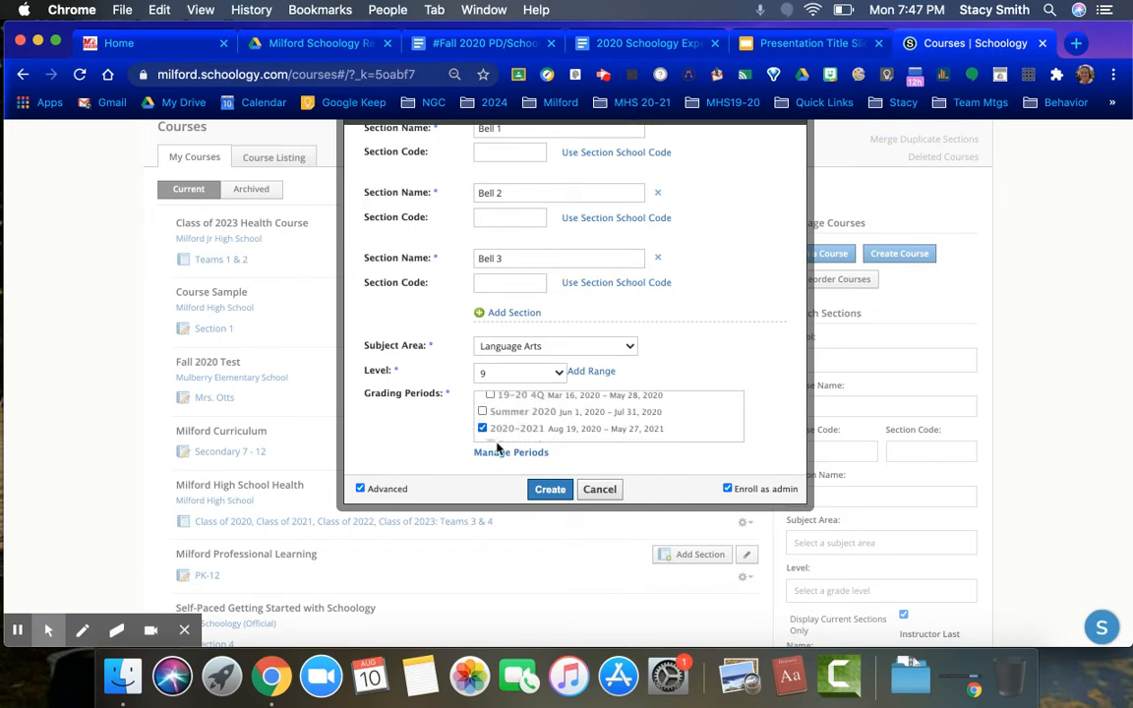
pyautogui.scroll(2, 445, 456)
pyautogui.scroll(3, 444, 455)
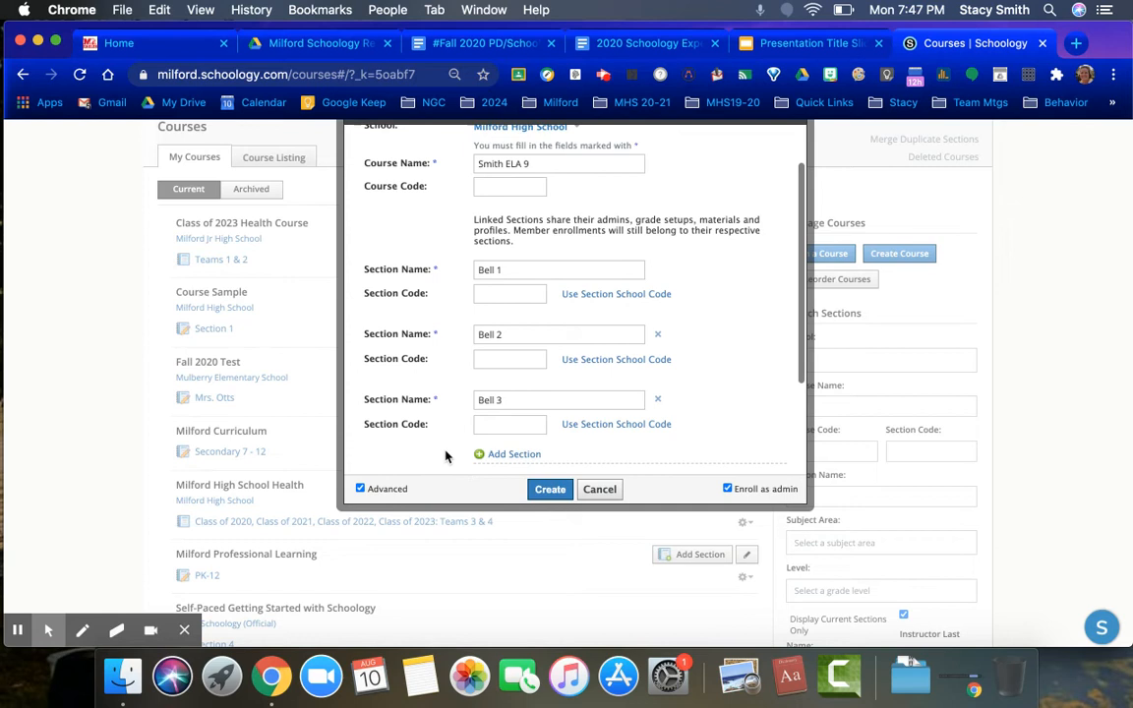
pyautogui.scroll(-1, 445, 456)
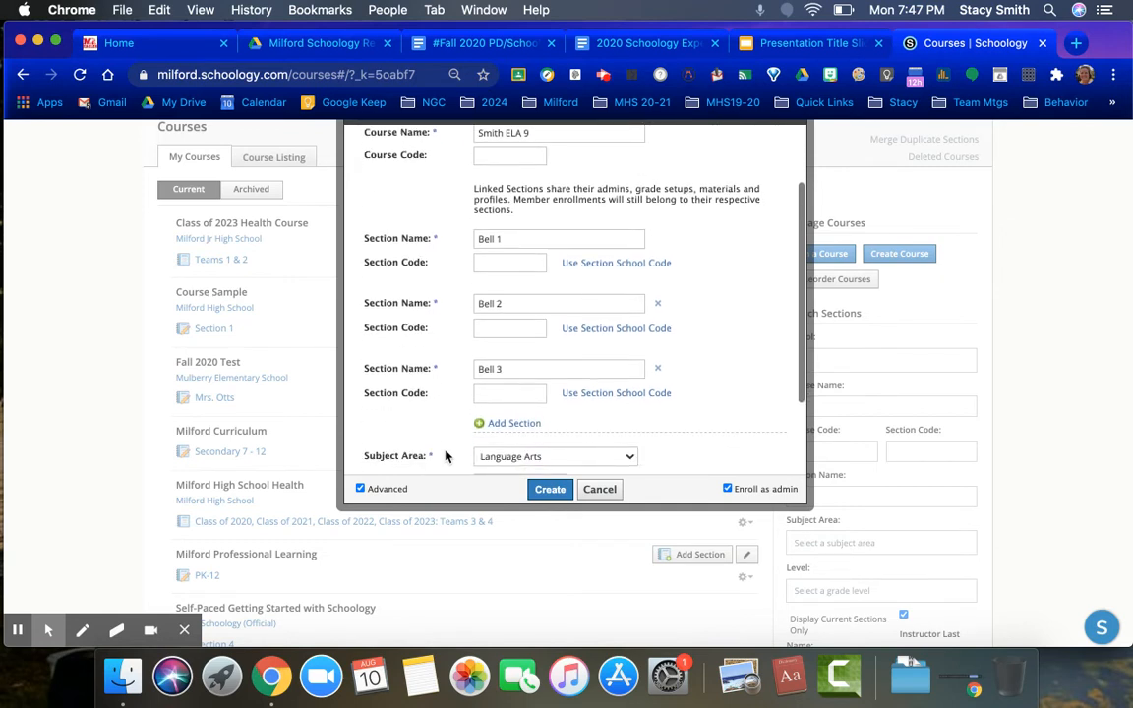
pyautogui.click(549, 490)
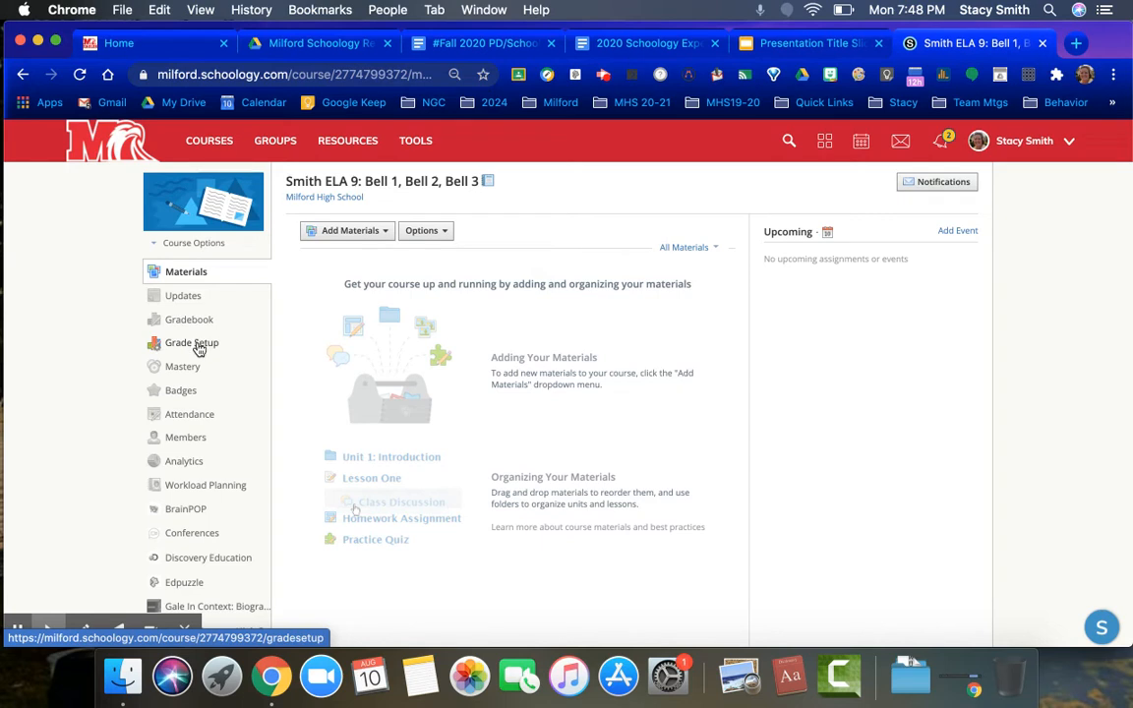
# Open the new course's Grade Setup page
pyautogui.click(196, 344)
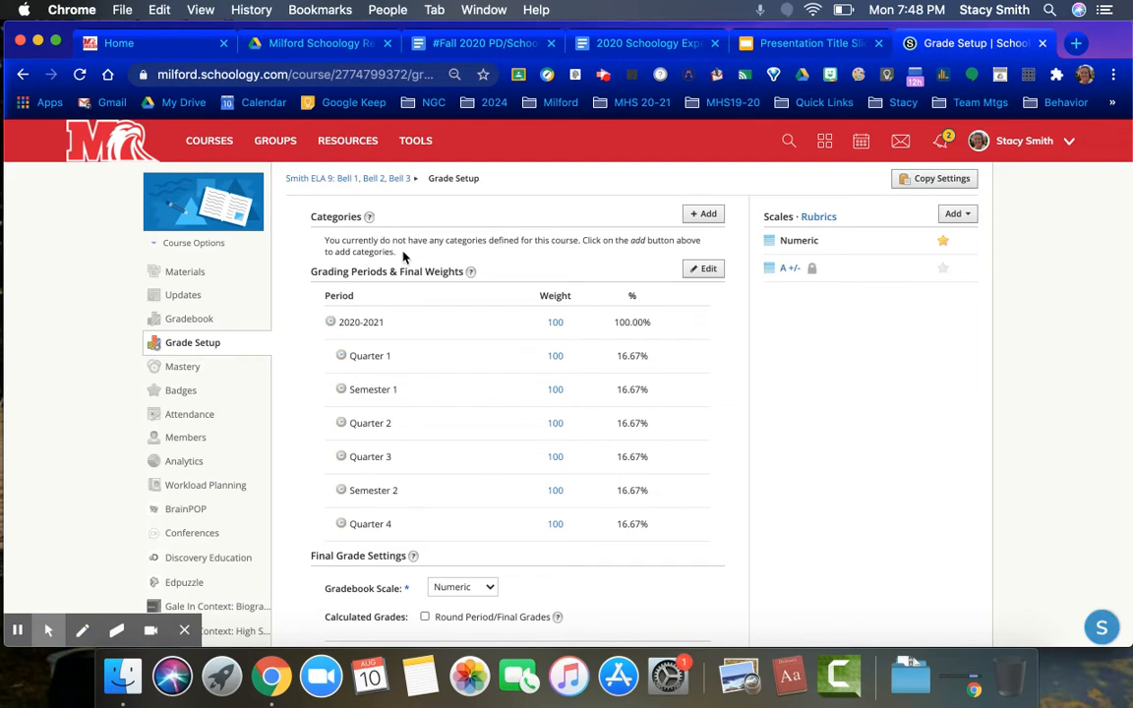
# Add a grading category named Assignments, calculated by total points with none dropped
pyautogui.click(702, 214)
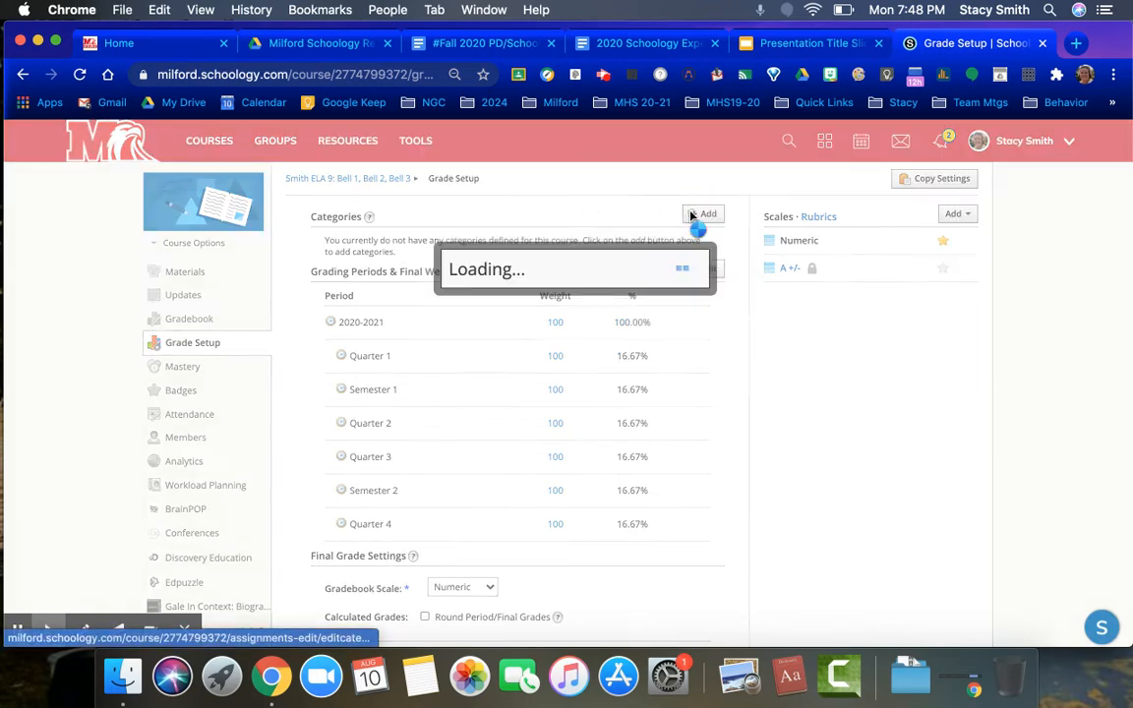
pyautogui.click(562, 261)
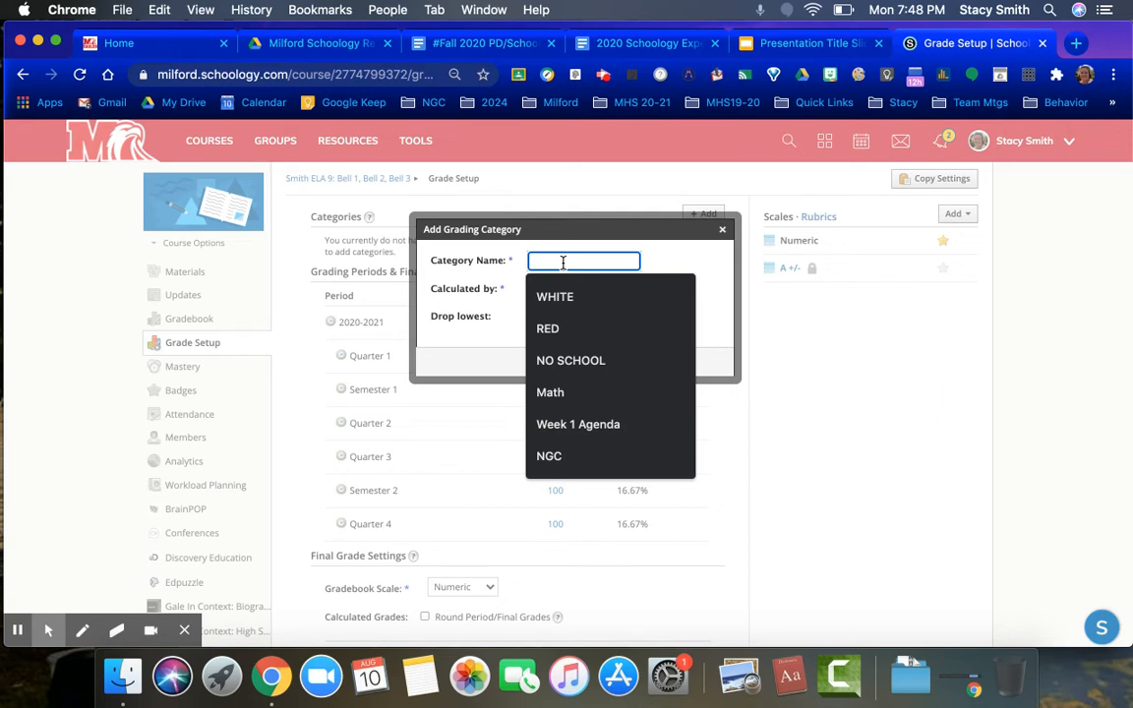
pyautogui.write('Assignment')
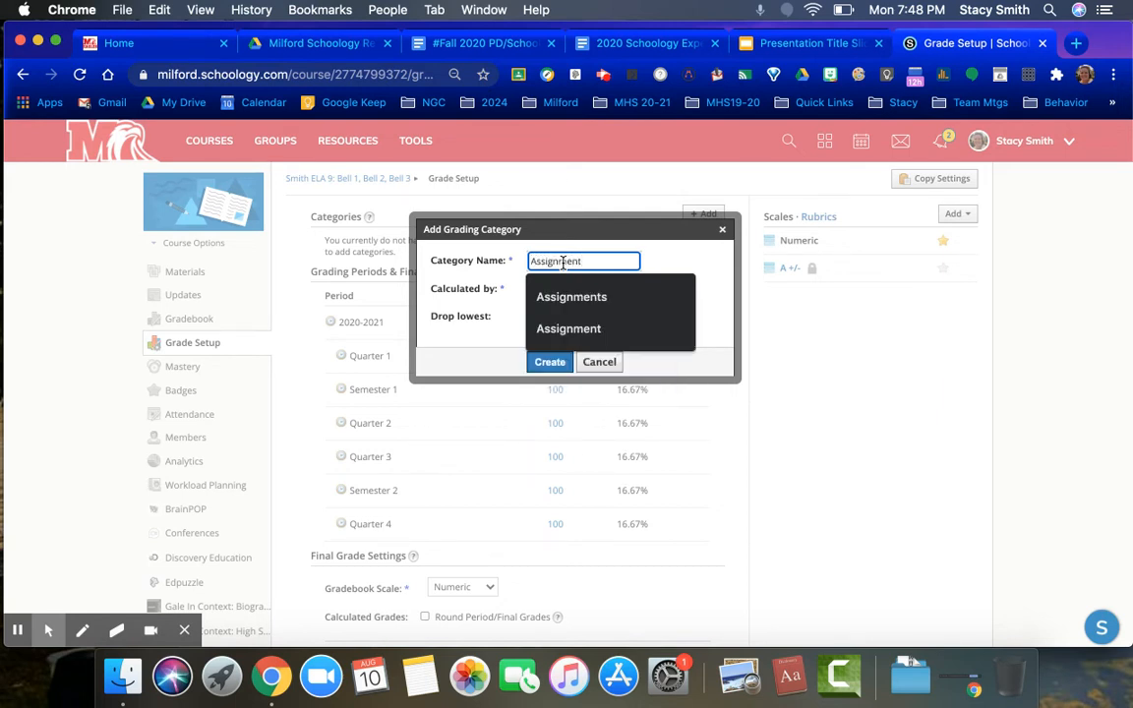
pyautogui.click(614, 297)
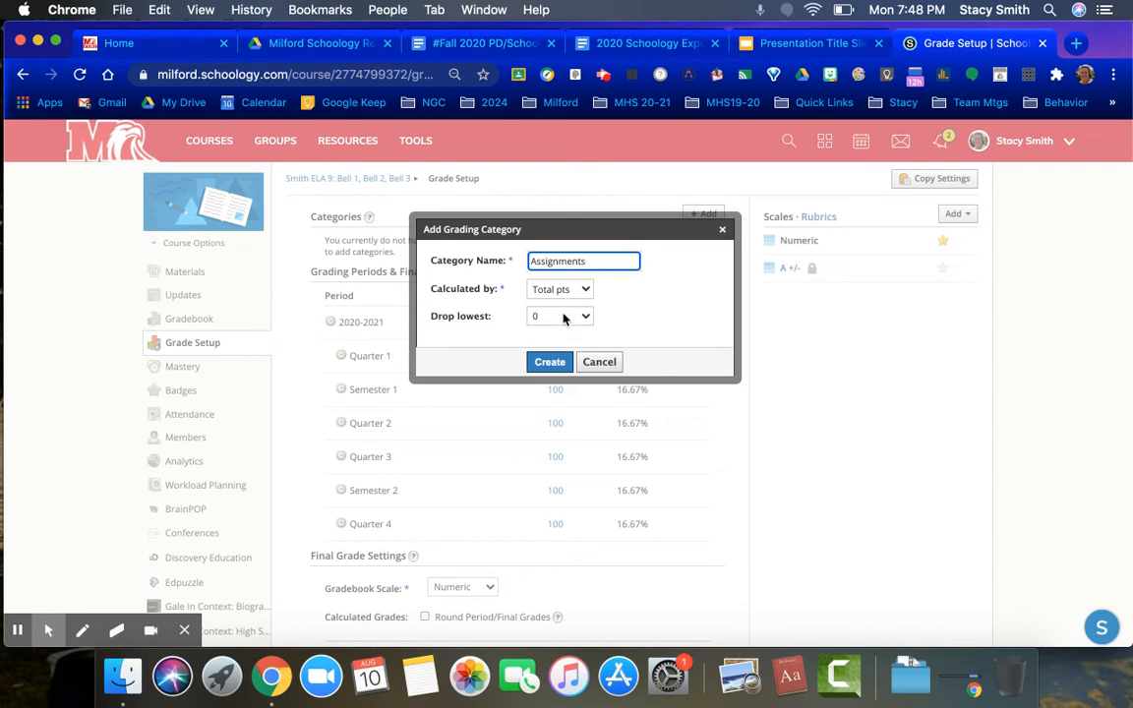
pyautogui.click(549, 364)
# Add a second grading category named Assessments with the same settings
pyautogui.click(695, 242)
pyautogui.click(567, 261)
pyautogui.write('Assessments')
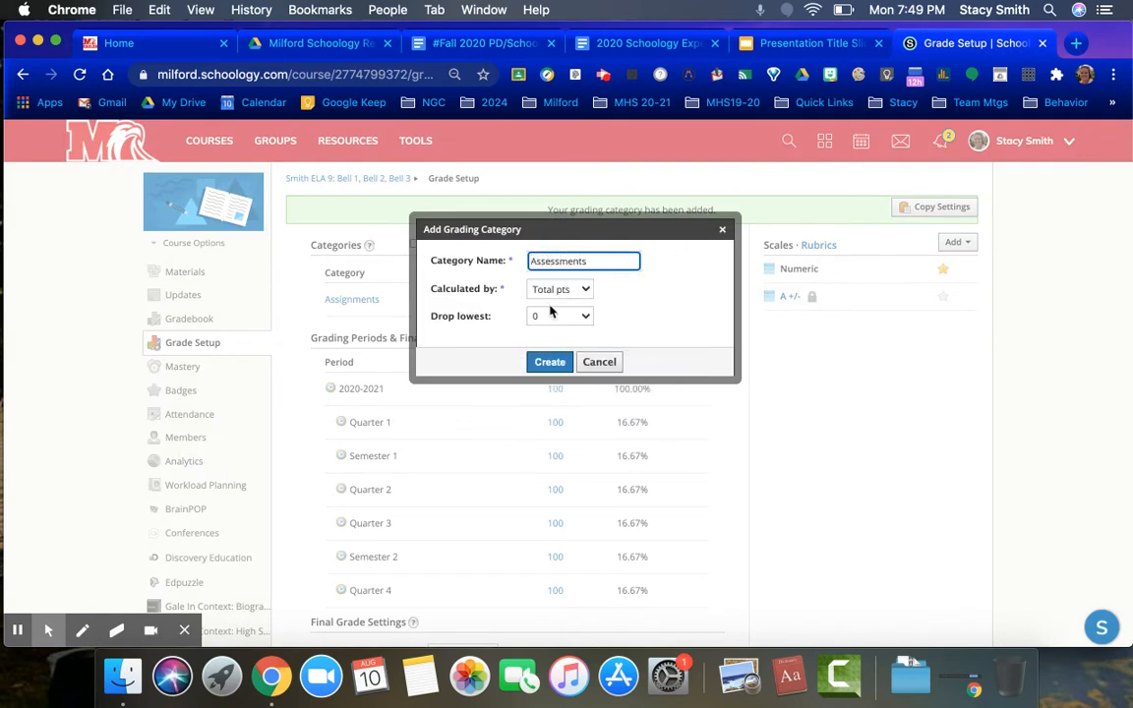
pyautogui.click(549, 362)
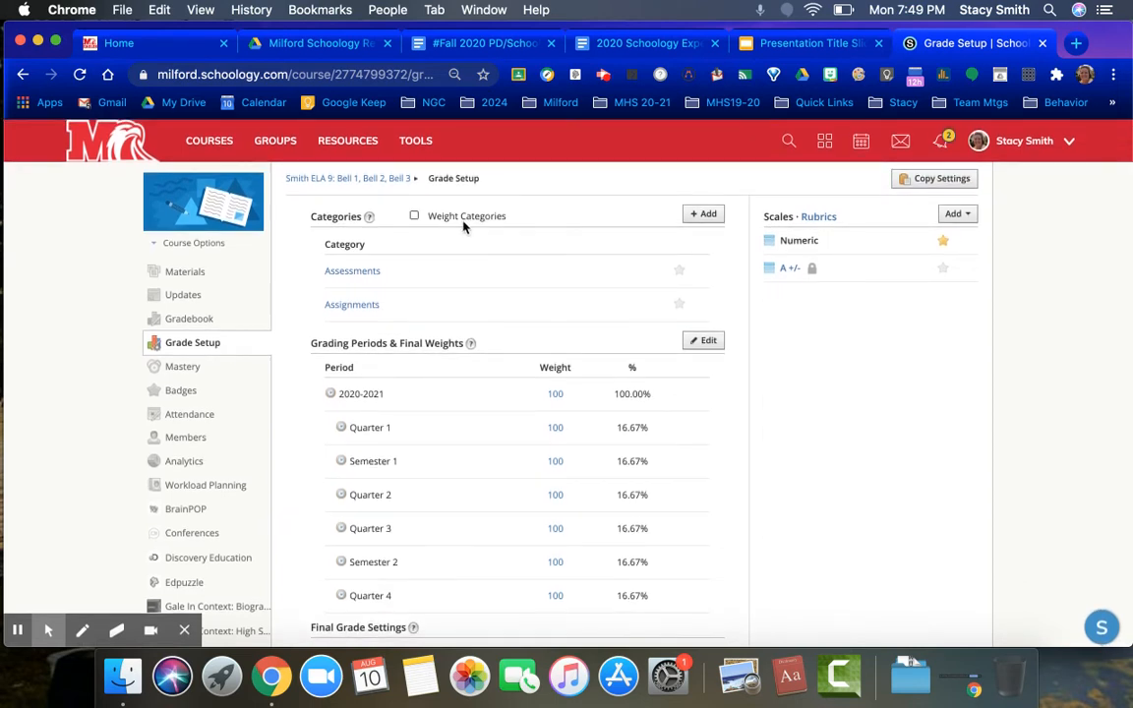
# Enable the Total points column, hide overall, grading period and total points grades from student reports, and save
pyautogui.scroll(-2, 473, 384)
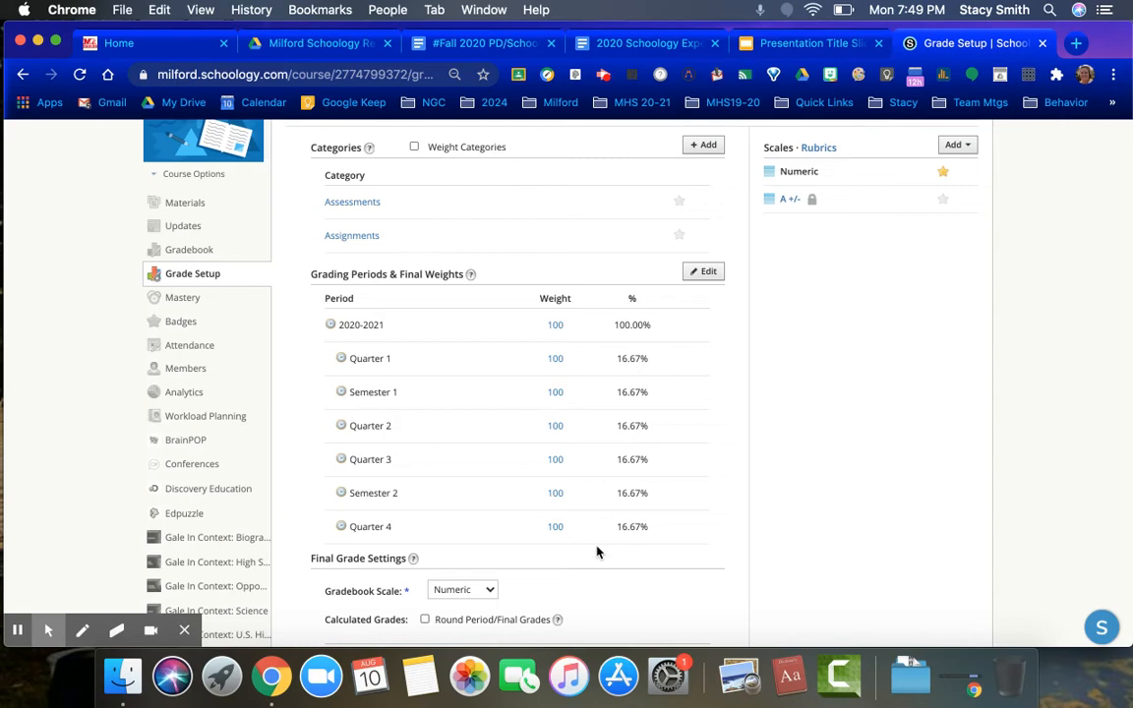
pyautogui.scroll(-5, 597, 553)
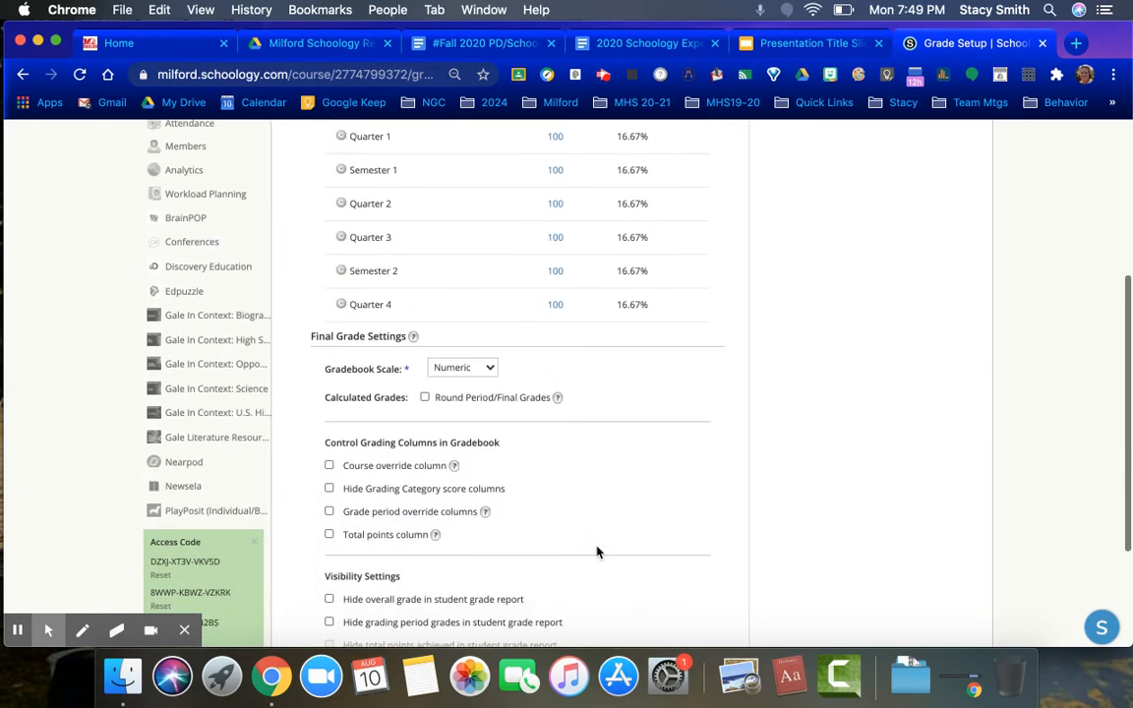
pyautogui.scroll(-3, 597, 553)
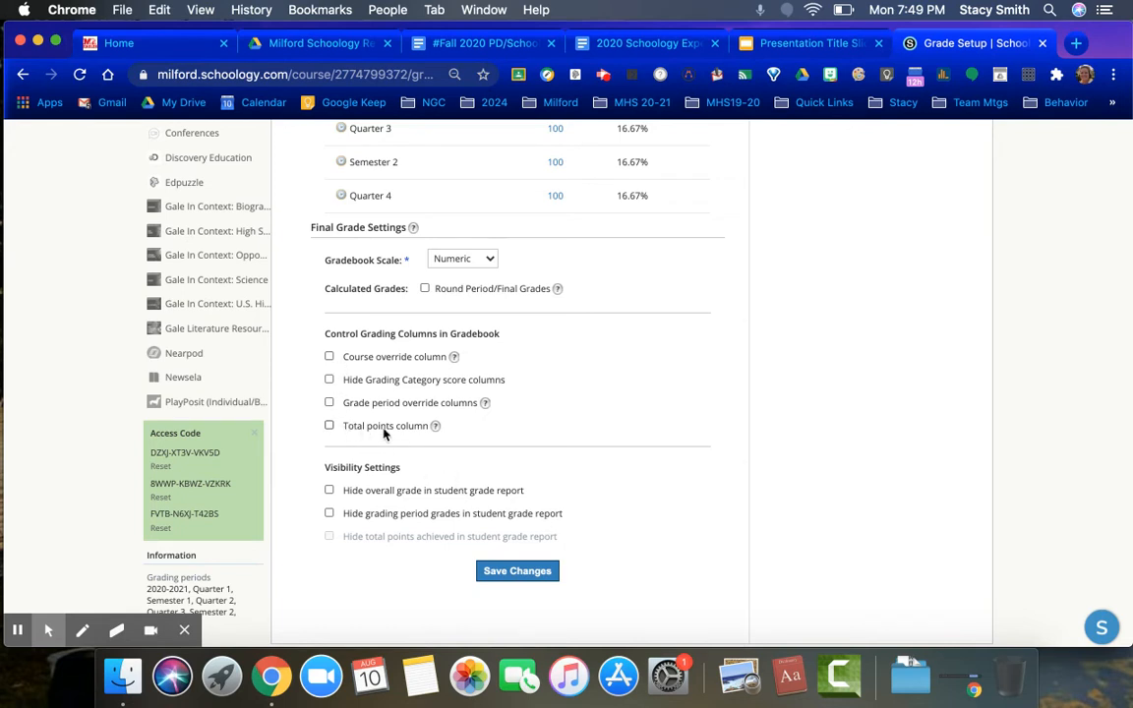
pyautogui.click(332, 428)
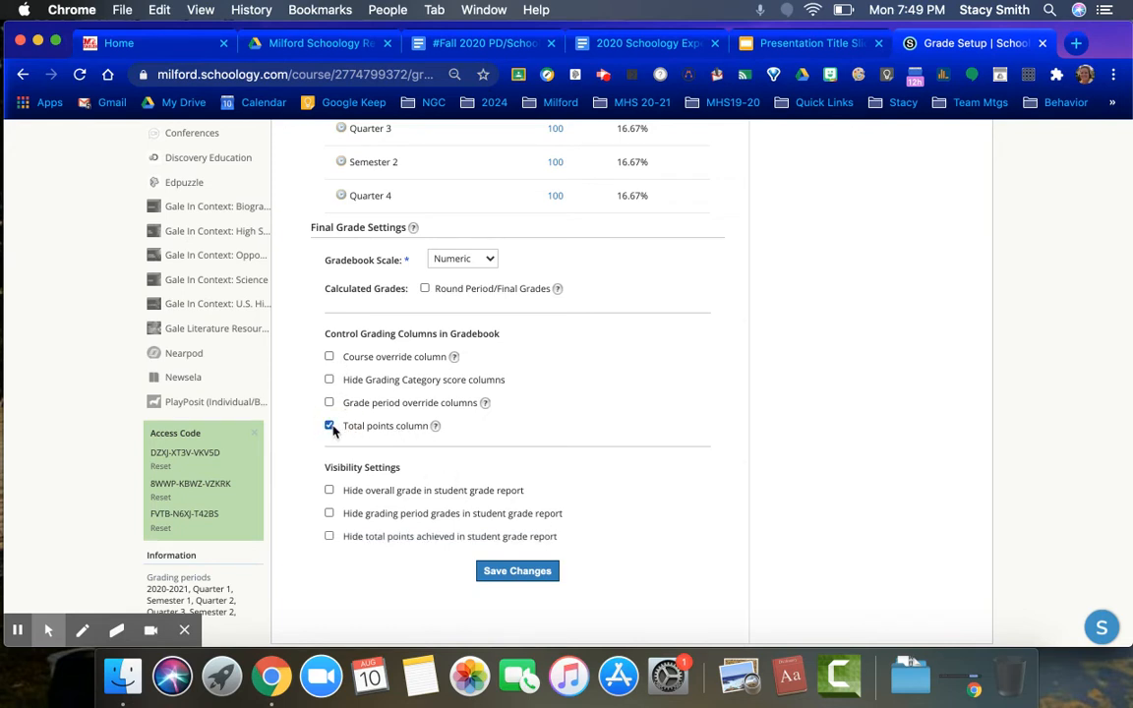
pyautogui.click(330, 491)
pyautogui.click(330, 513)
pyautogui.click(330, 537)
pyautogui.scroll(10, 544, 578)
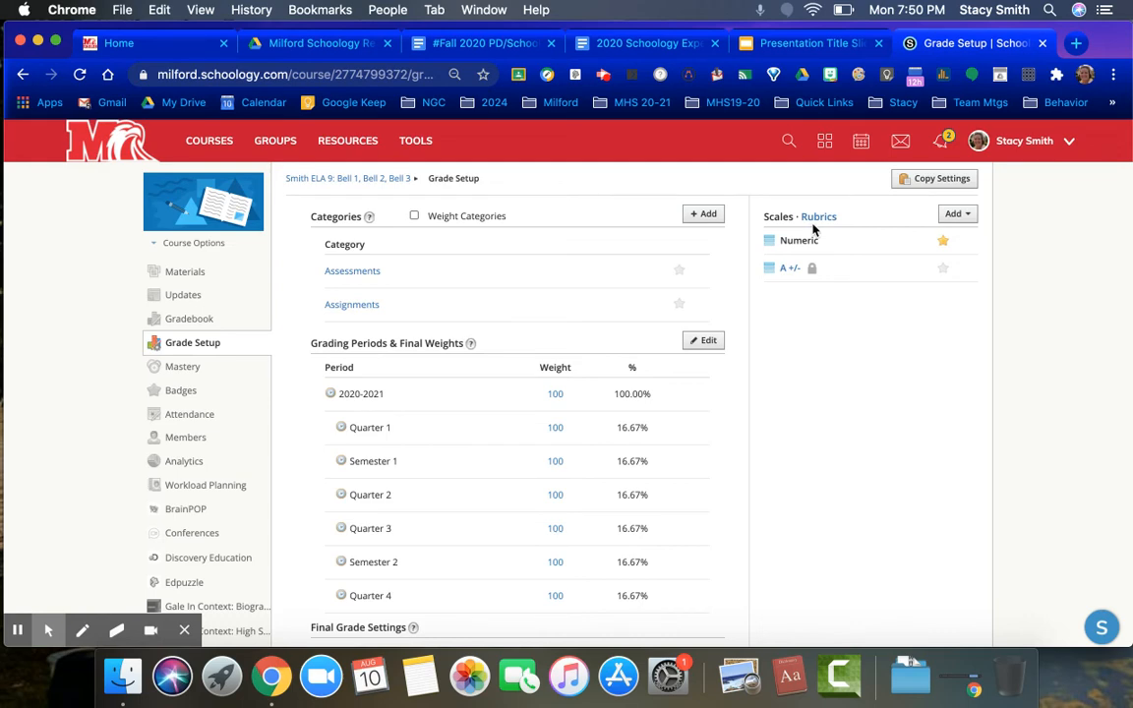
pyautogui.scroll(-3, 807, 343)
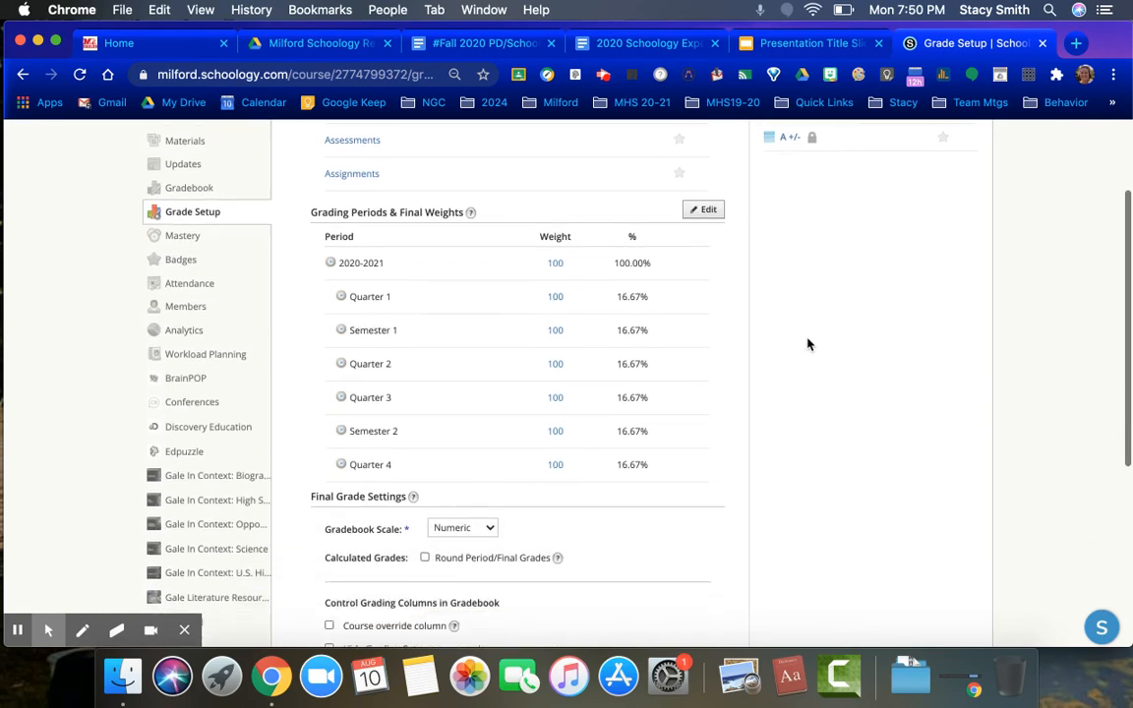
pyautogui.scroll(-2, 807, 343)
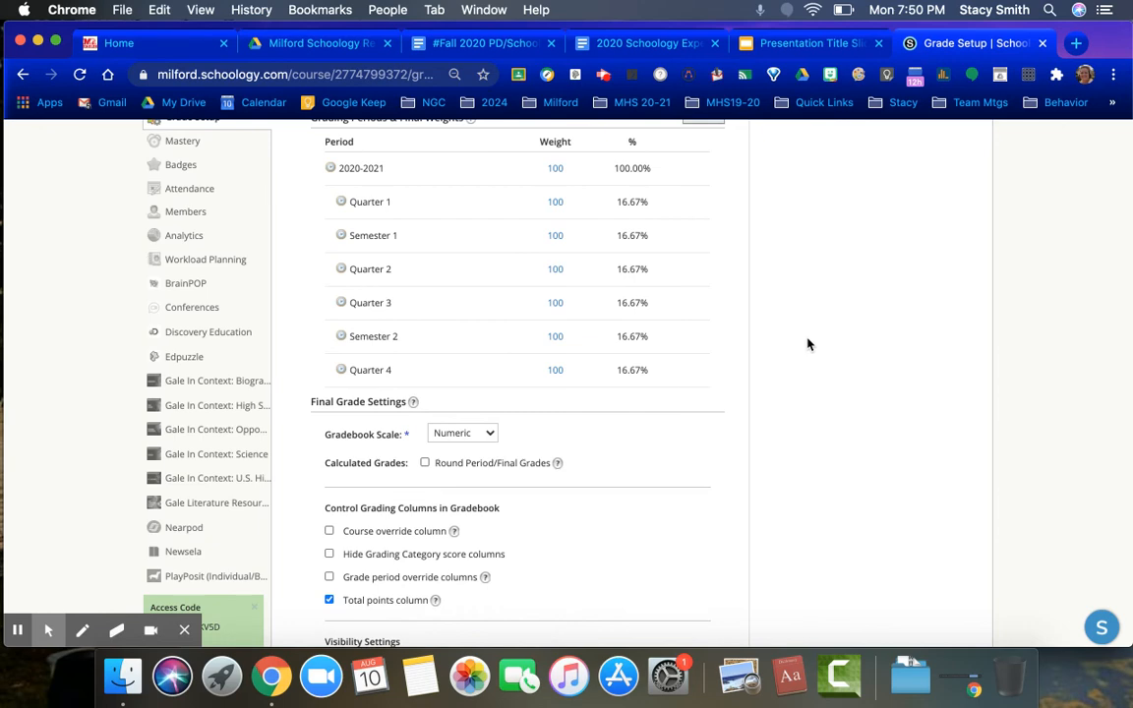
pyautogui.scroll(-5, 807, 343)
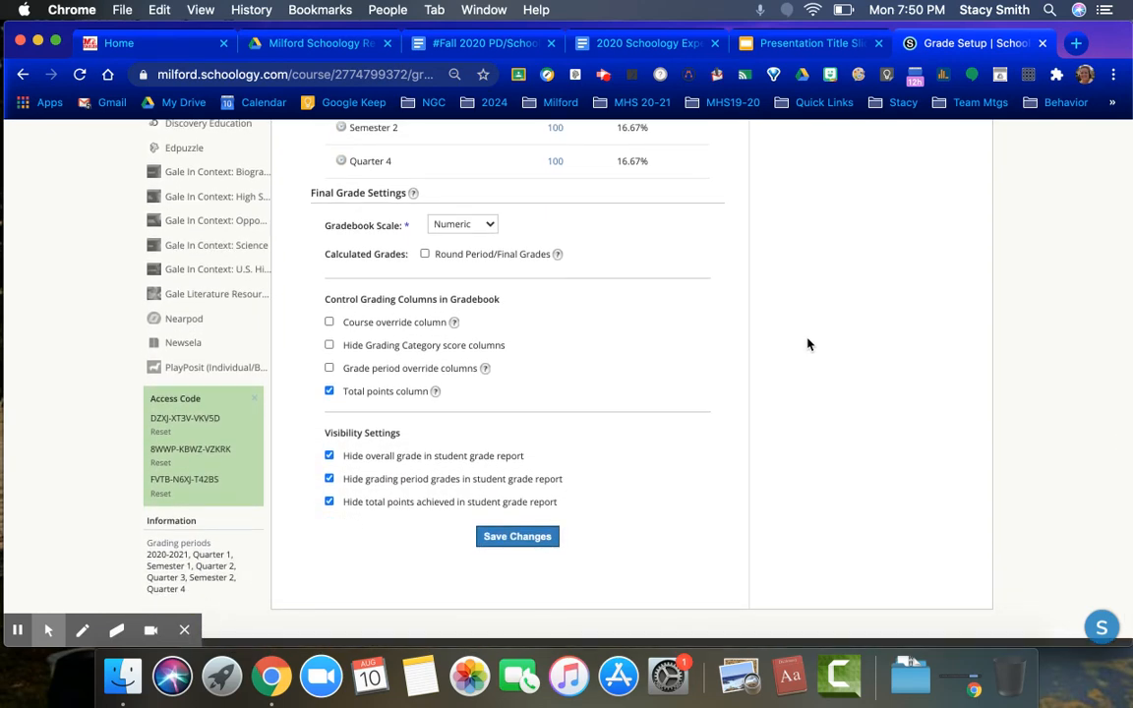
pyautogui.click(518, 538)
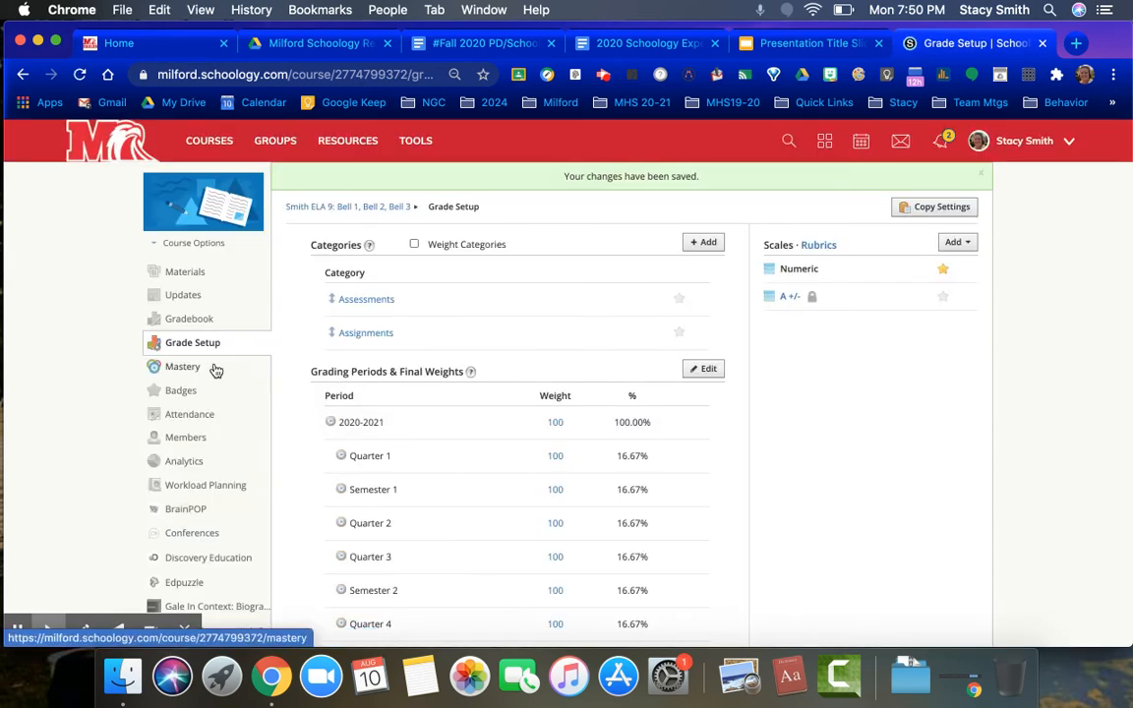
# Visit the course's Materials, Gradebook and Mastery pages and open the Courses list
pyautogui.click(187, 274)
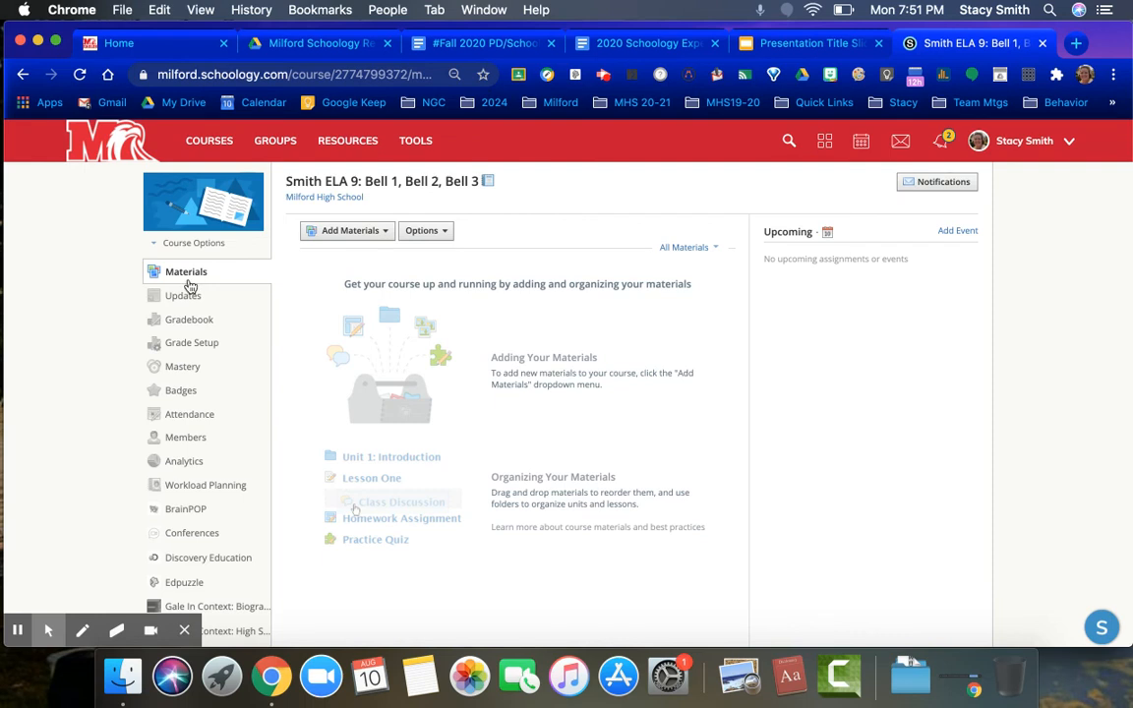
pyautogui.click(189, 321)
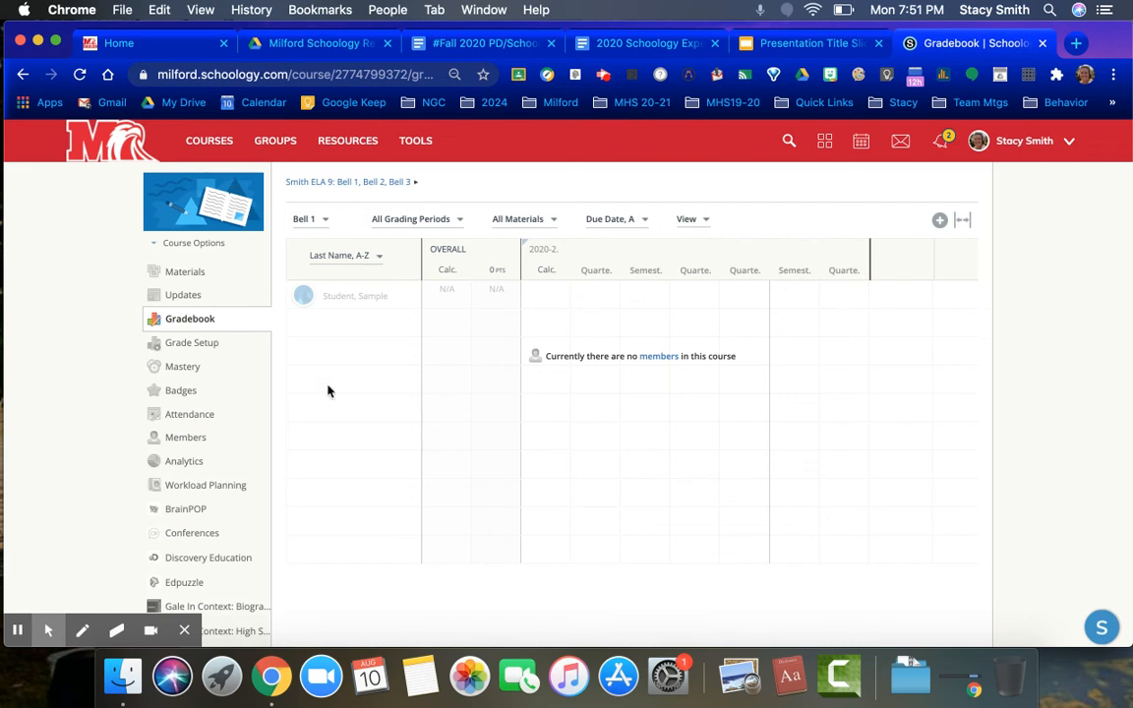
pyautogui.click(185, 371)
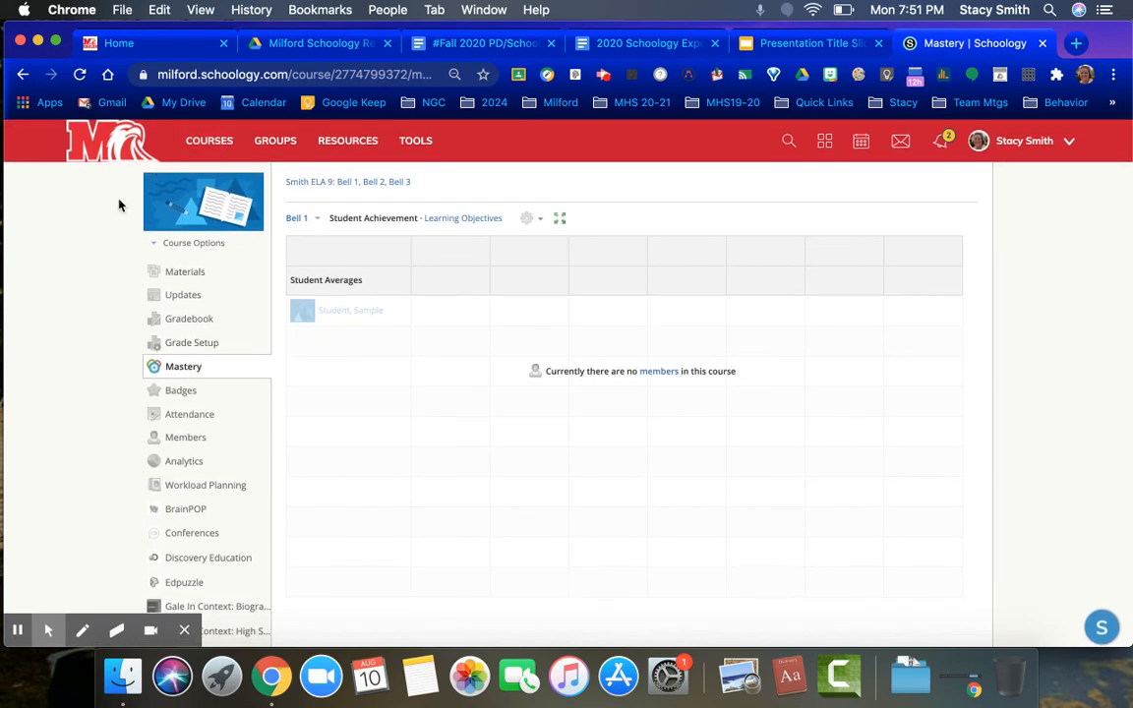
pyautogui.click(205, 147)
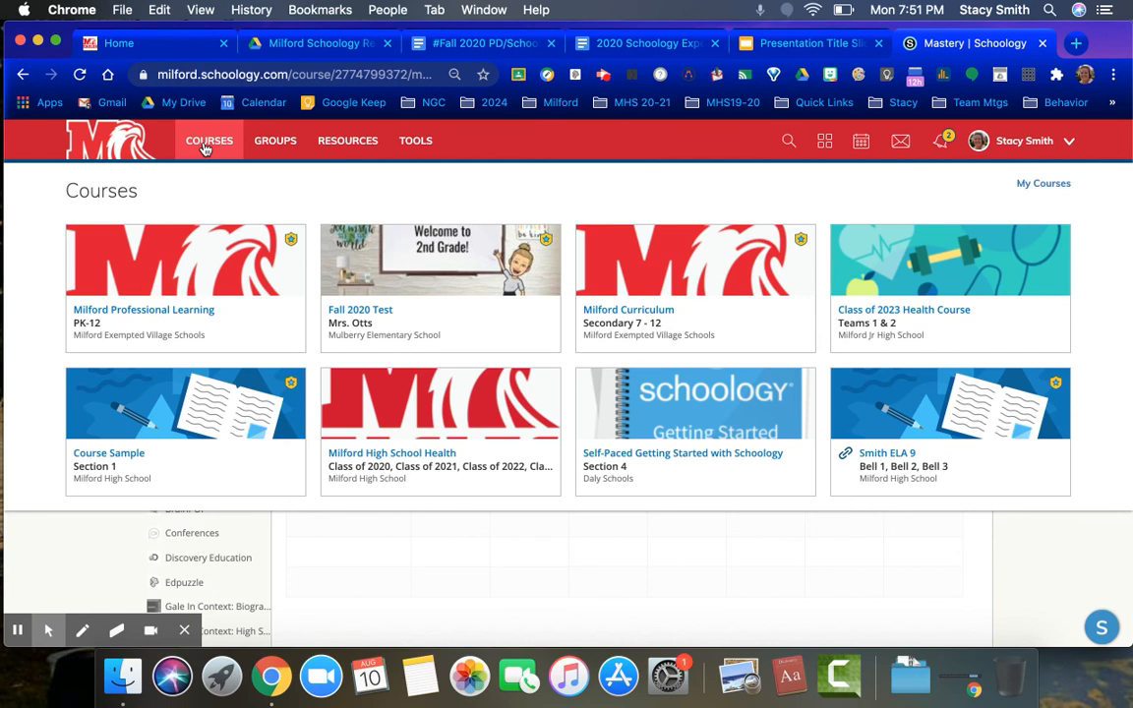